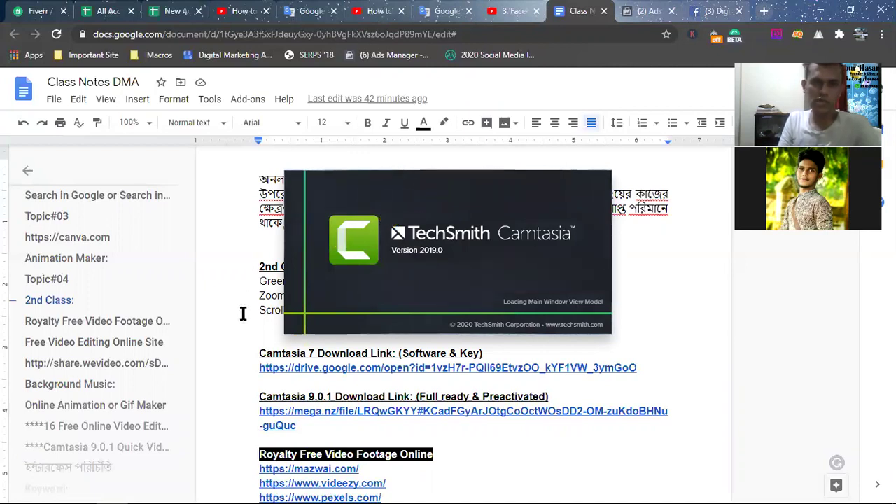
scroll(240, 291, down, 2)
scroll(240, 292, down, 2)
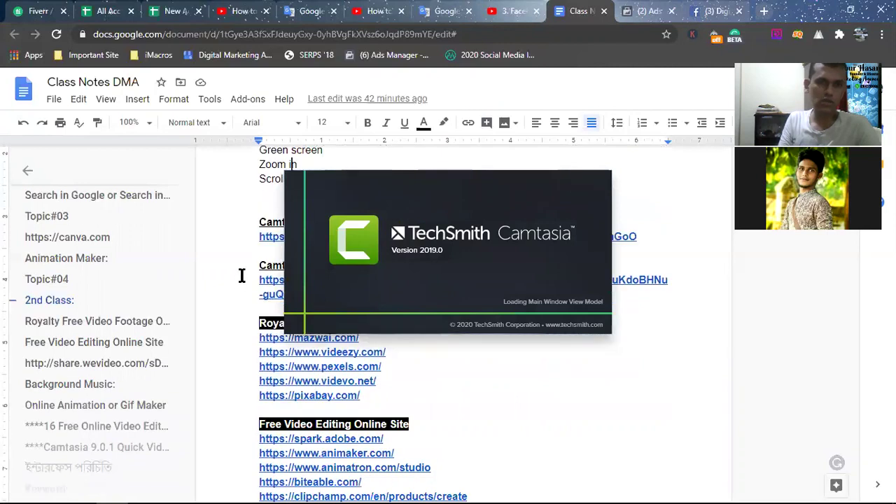
scroll(243, 190, down, 2)
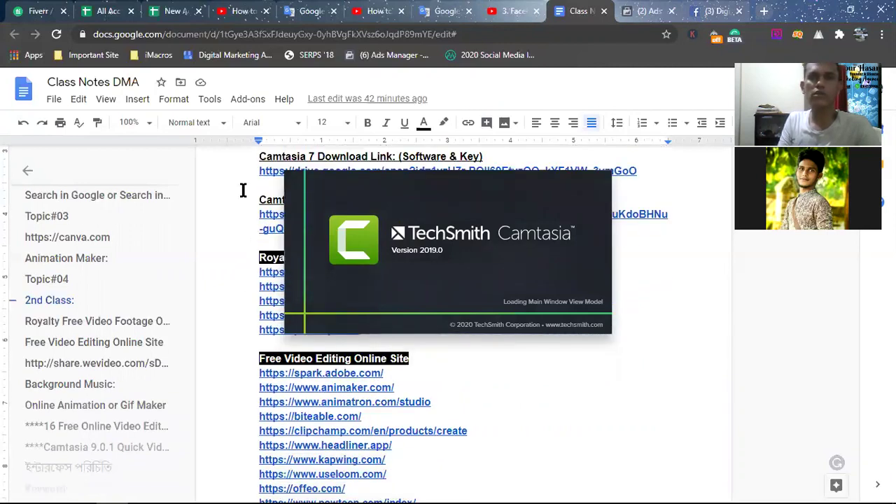
scroll(243, 190, up, 2)
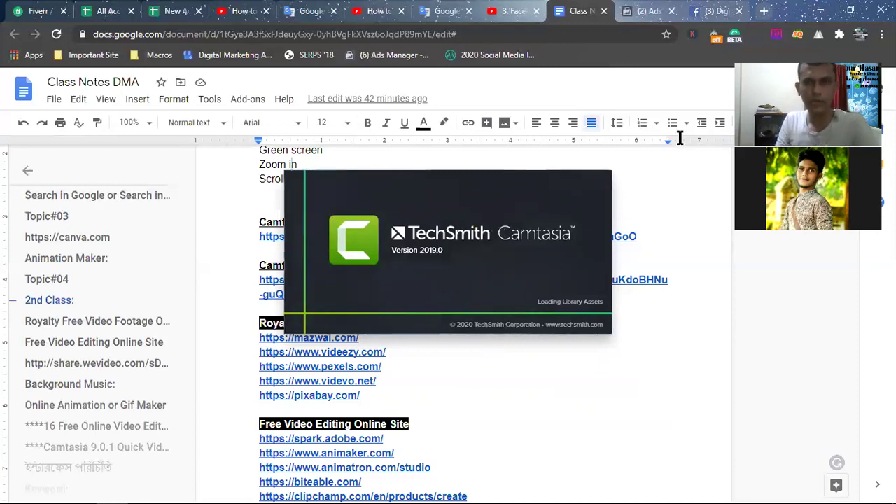
Switch to Camtasia, start a new project and import Green Screen Fish.mp4 from the Video Editing Project Samples folder on the desktop
key(super+d)
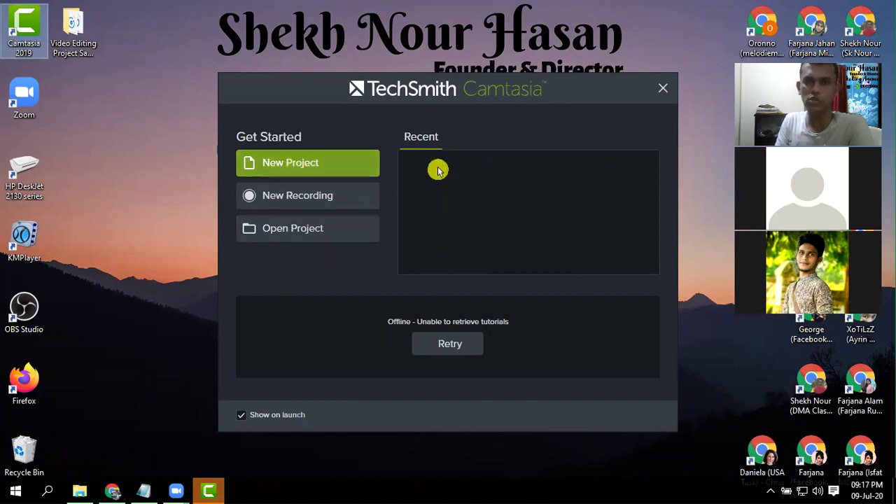
click(324, 169)
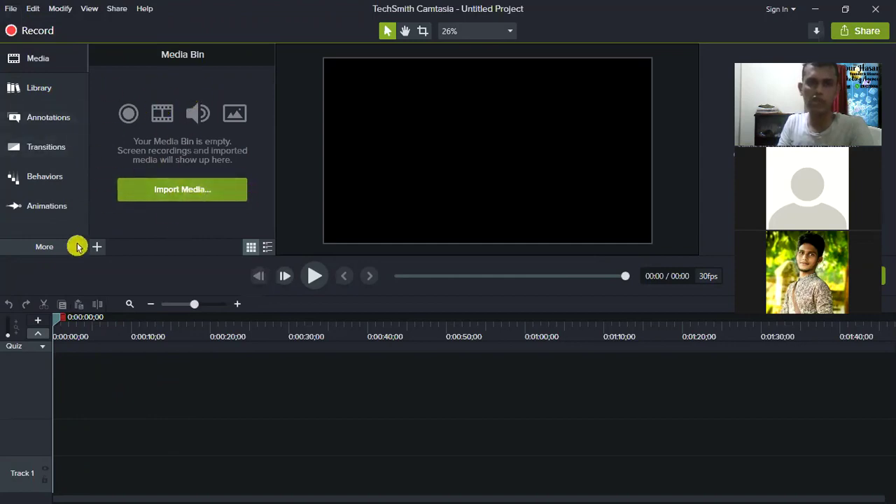
click(173, 192)
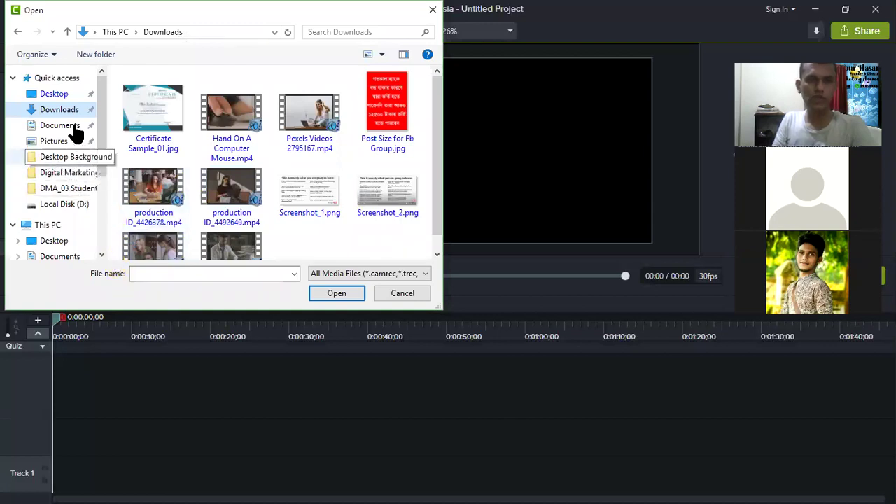
click(56, 98)
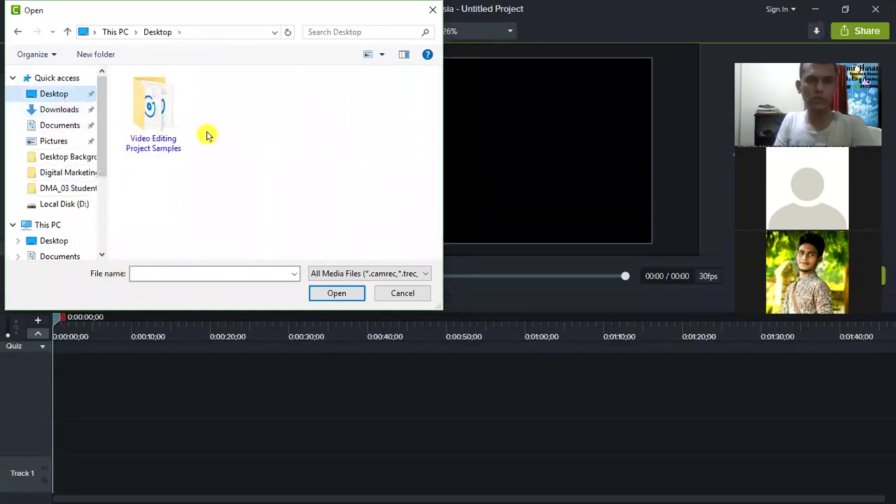
double_click(150, 116)
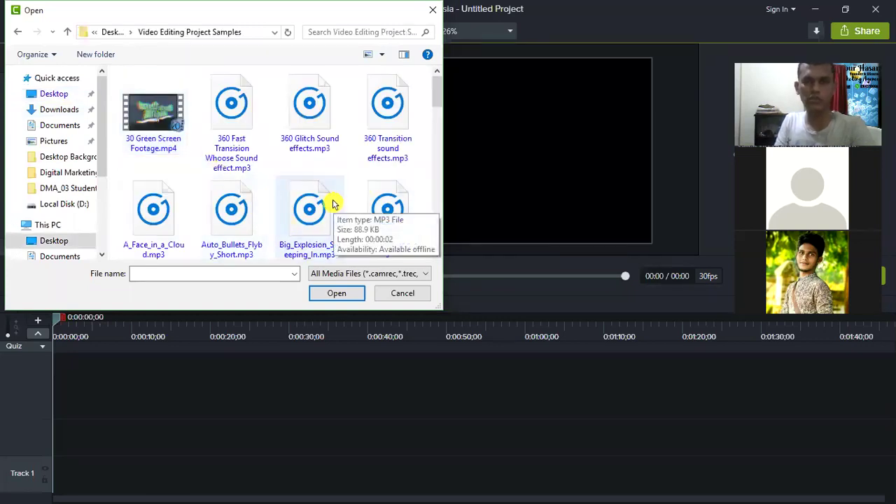
scroll(286, 170, down, 1)
scroll(287, 169, down, 8)
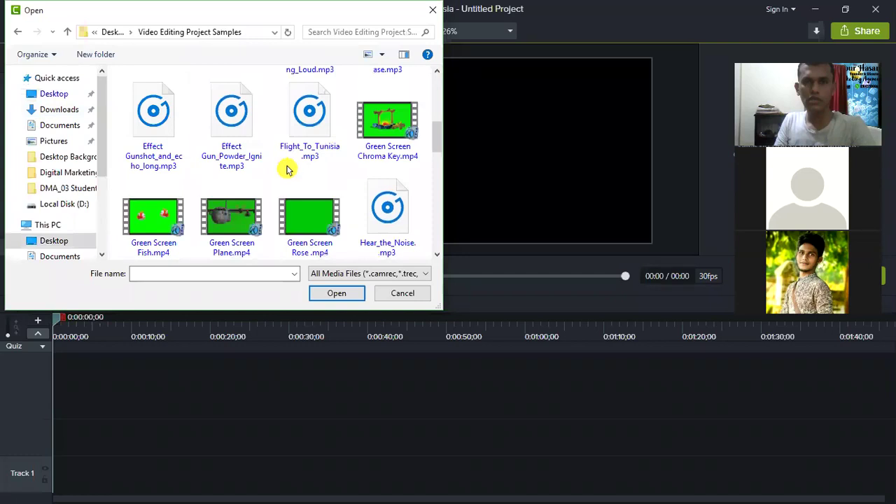
scroll(294, 171, up, 5)
scroll(316, 175, down, 2)
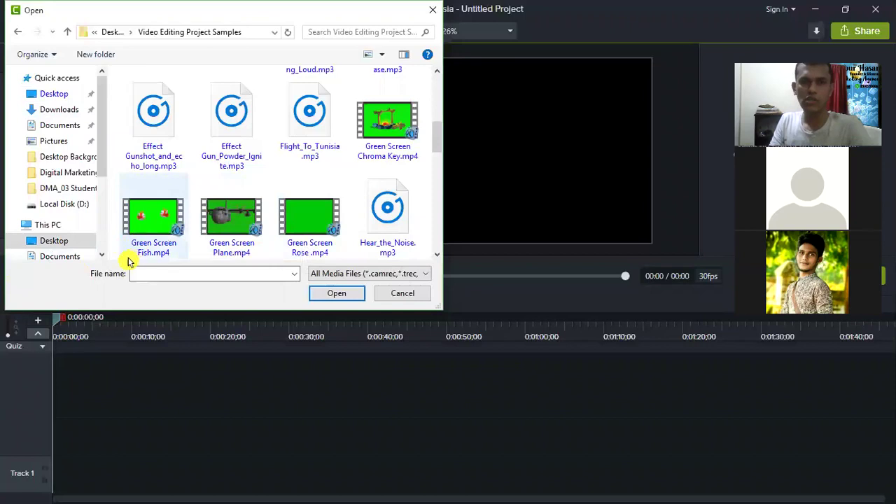
click(154, 223)
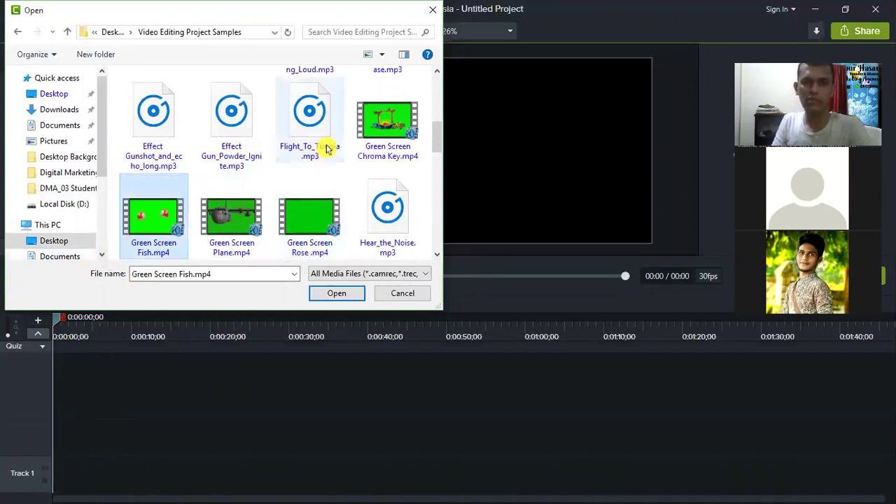
click(353, 295)
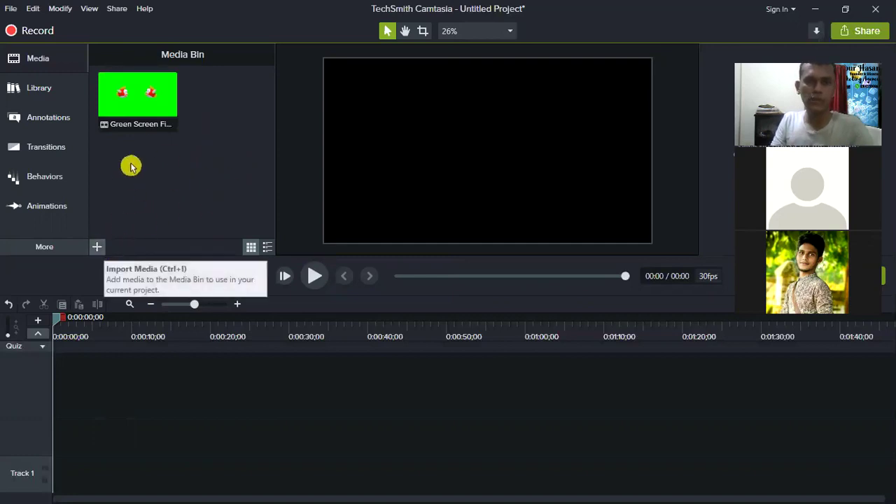
Start another media import and select World's fastest talking man.mp4 and Thumbnail 02.png in the Video Editing Project Samples folder
click(98, 247)
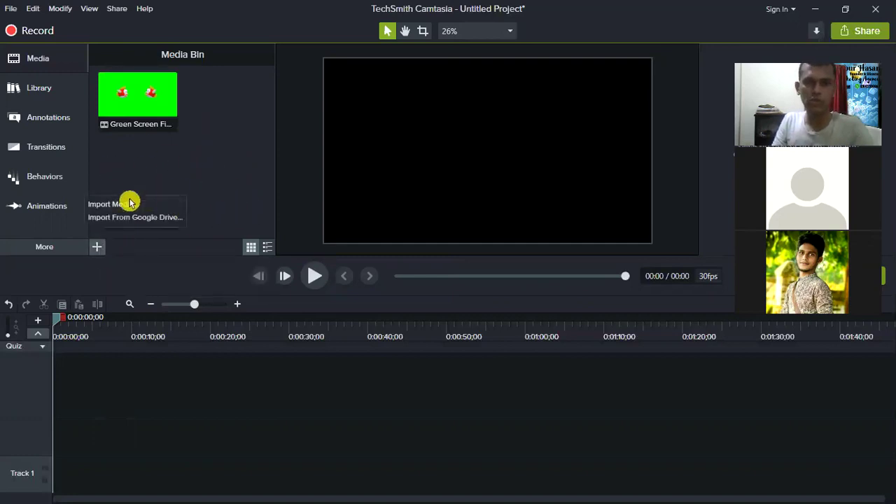
click(175, 204)
scroll(260, 168, down, 5)
scroll(263, 149, down, 3)
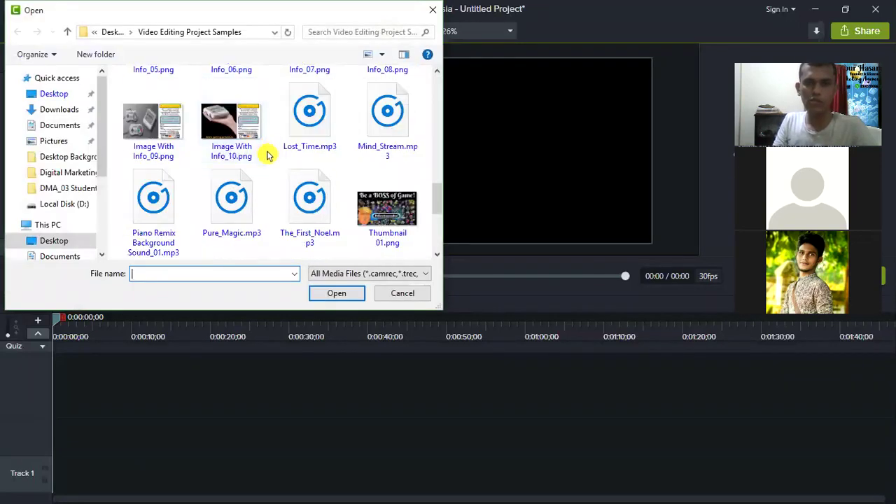
scroll(301, 152, up, 4)
scroll(306, 155, down, 1)
scroll(306, 159, down, 8)
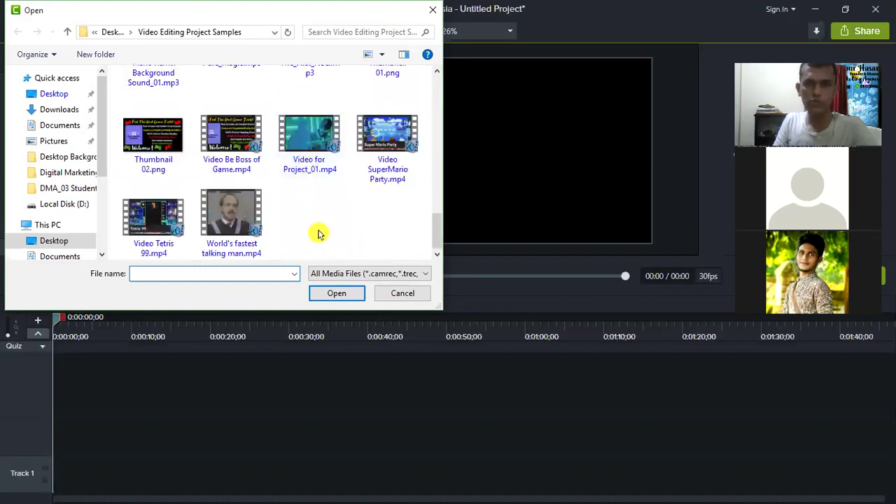
click(319, 141)
click(241, 218)
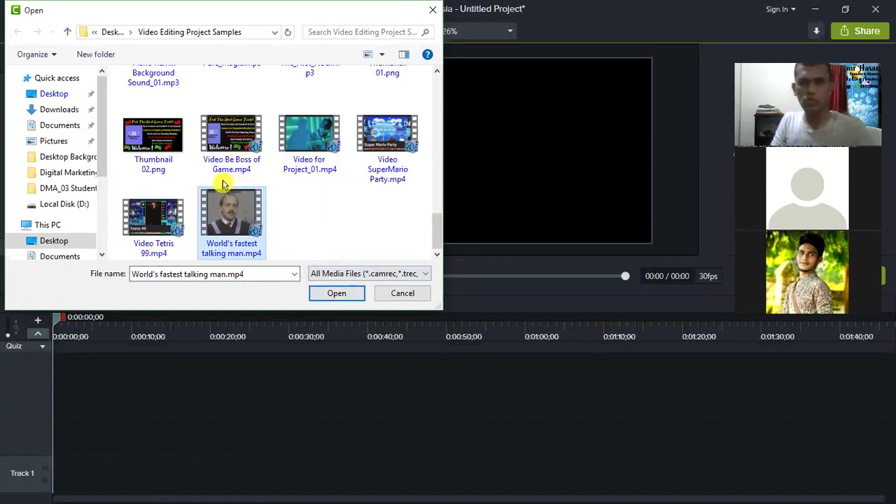
ctrl+click(173, 142)
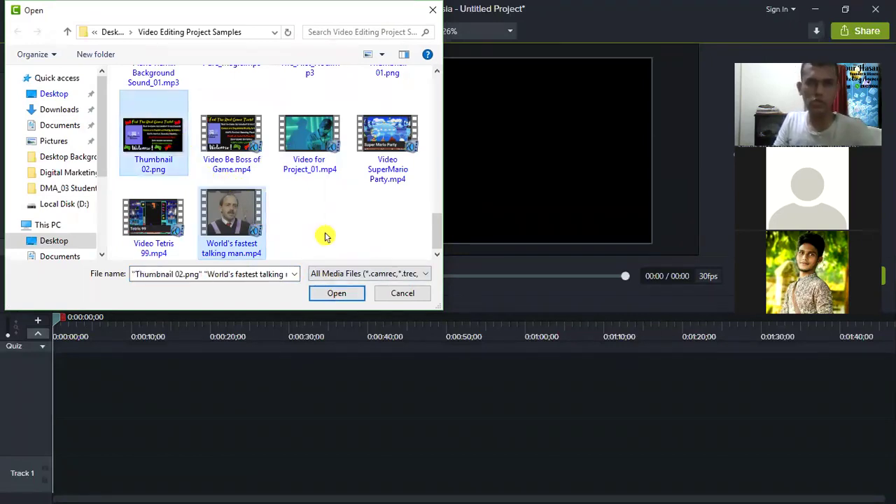
Add Dirty_Mac.mp3, Flight_To_Tunisia.mp3 and Hear_the_Noise.mp3 to the file selection and import all selected files into the media bin
scroll(325, 220, up, 2)
scroll(333, 206, up, 3)
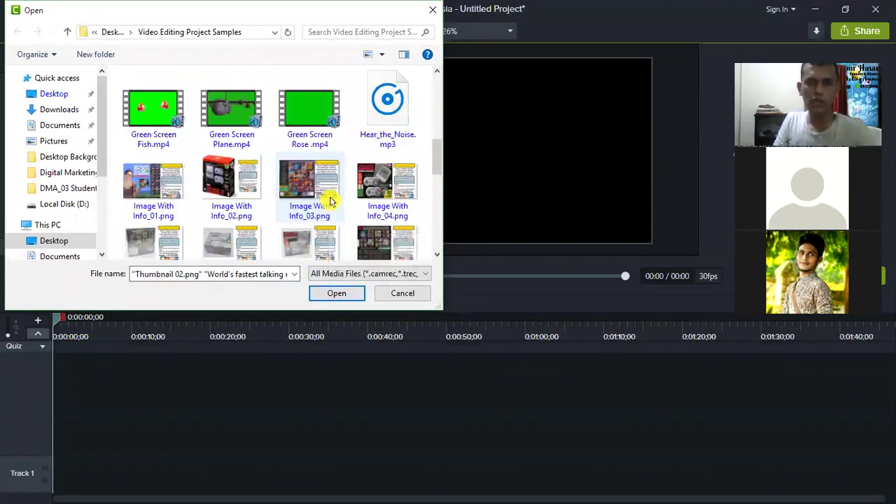
scroll(327, 201, up, 5)
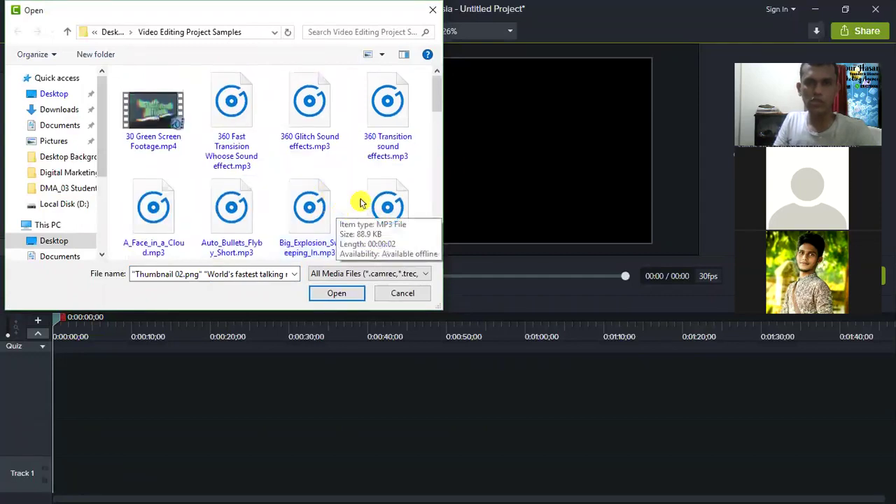
scroll(420, 198, down, 3)
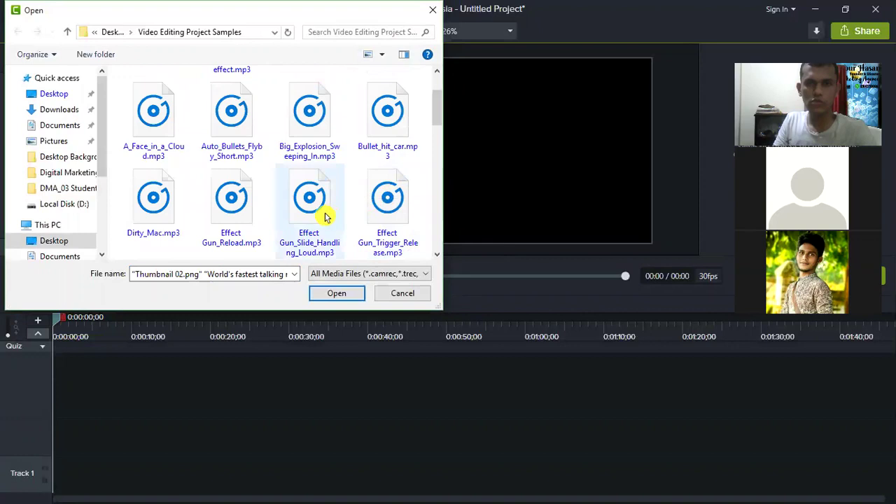
ctrl+click(148, 206)
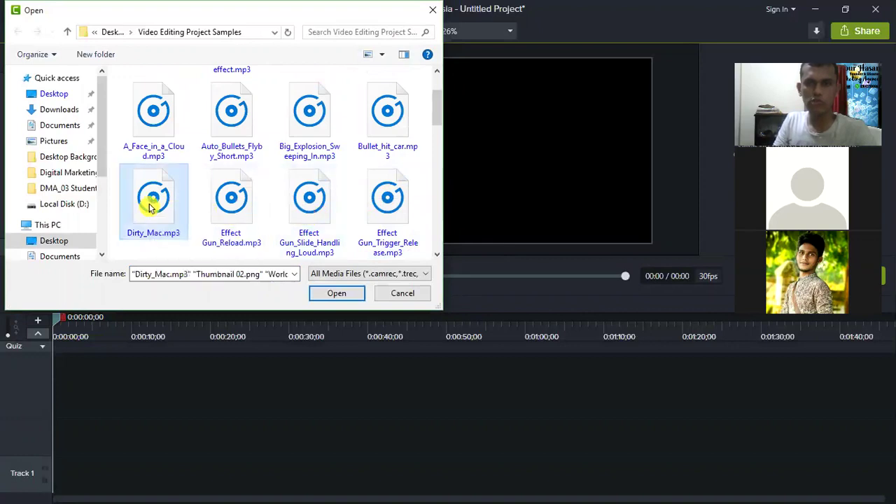
scroll(269, 203, down, 3)
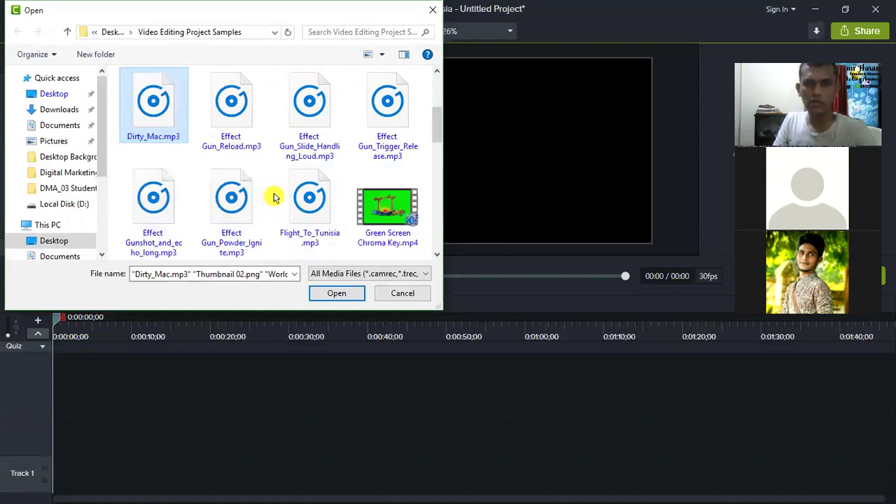
ctrl+click(310, 197)
ctrl+click(233, 218)
ctrl+click(239, 215)
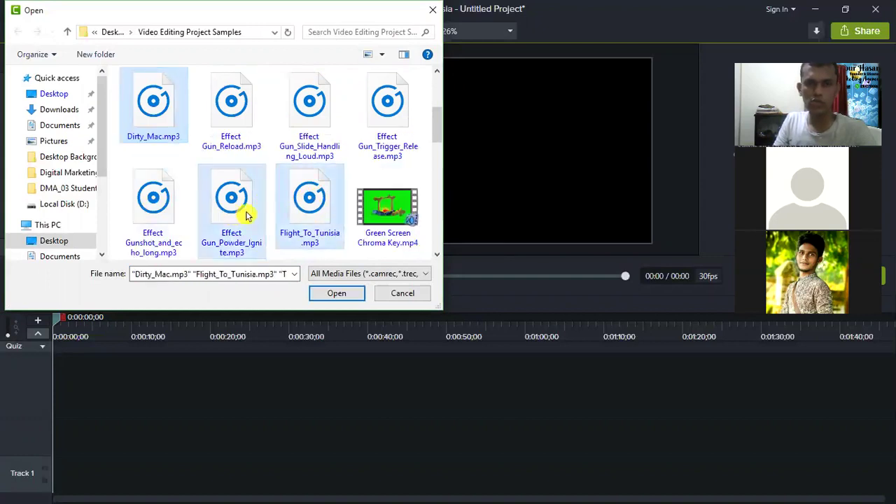
scroll(391, 197, down, 1)
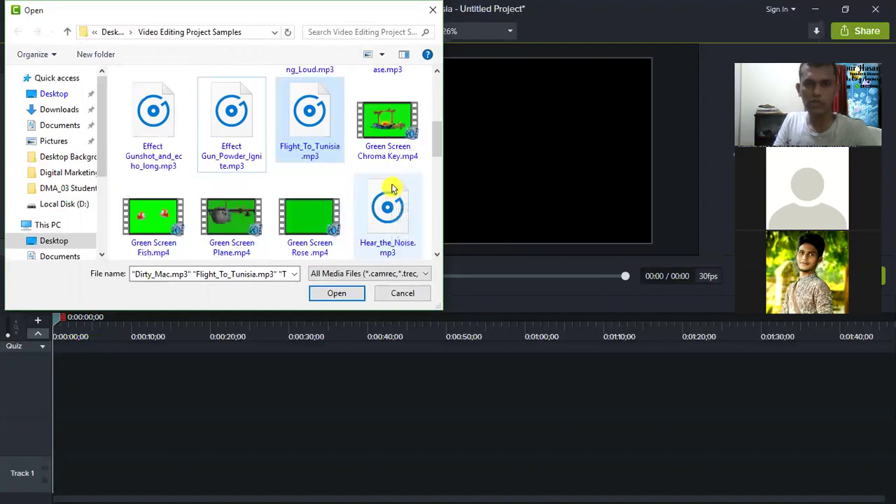
ctrl+click(398, 205)
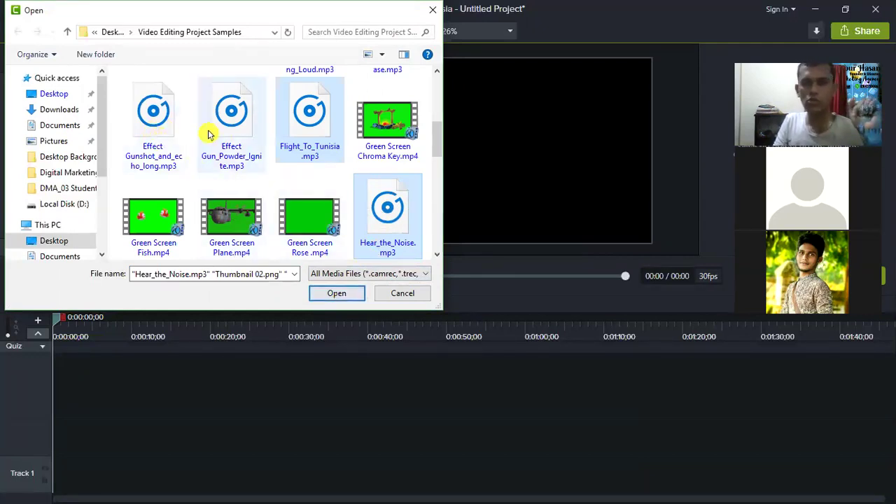
click(339, 294)
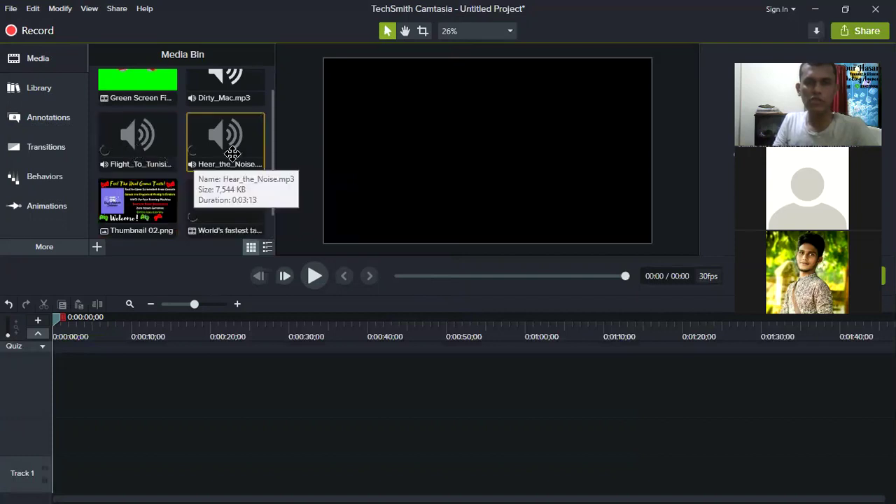
Place the Green Screen Fish clip on Track 2 of the timeline, starting at 0:00:00;00
scroll(189, 178, up, 1)
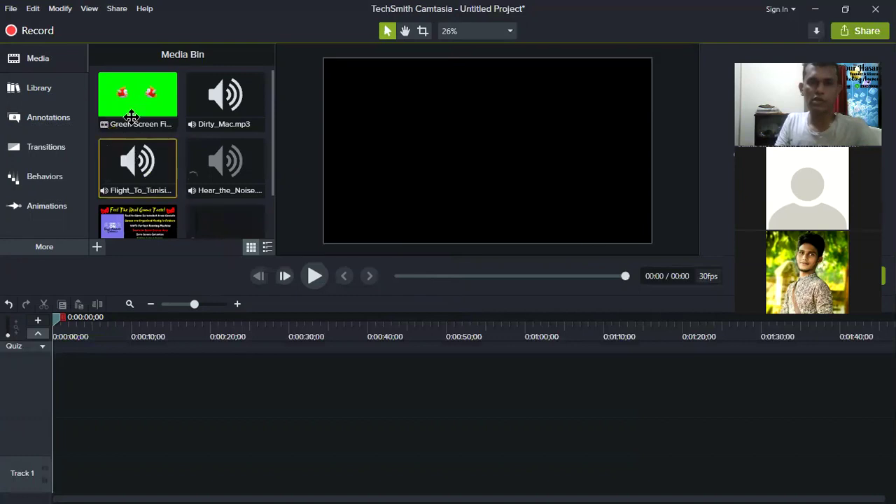
drag(130, 104, 137, 284)
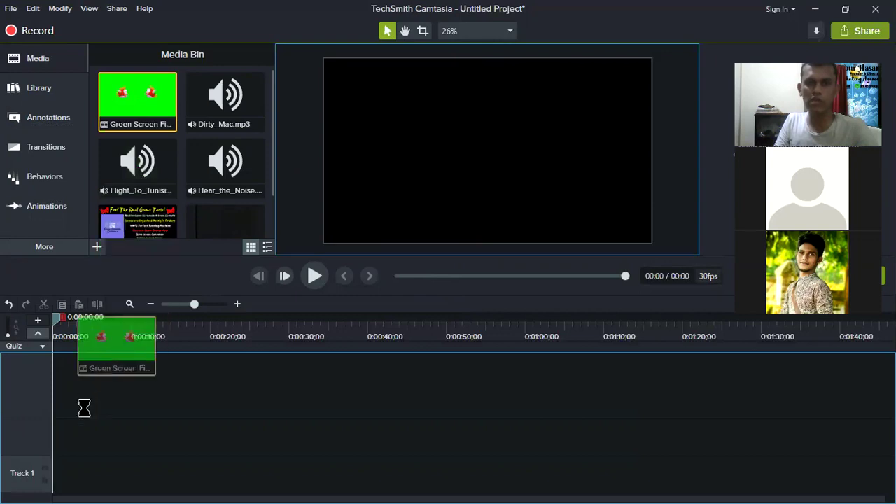
click(143, 404)
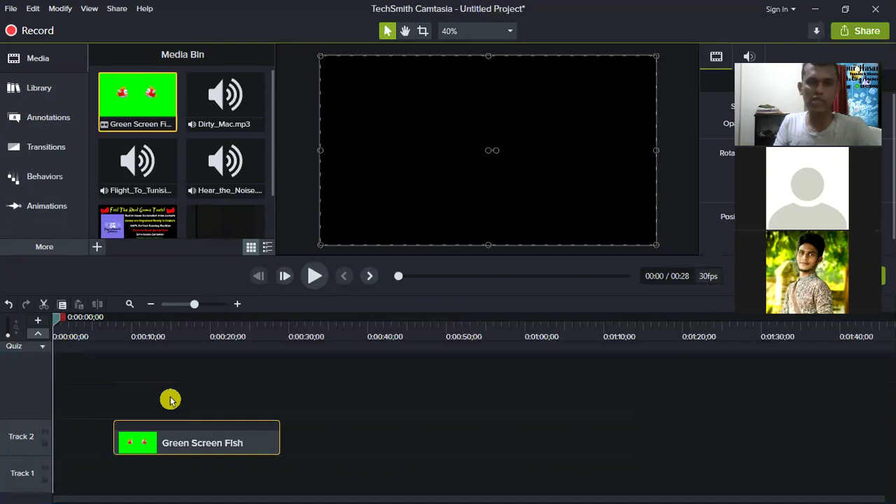
drag(76, 339, 42, 315)
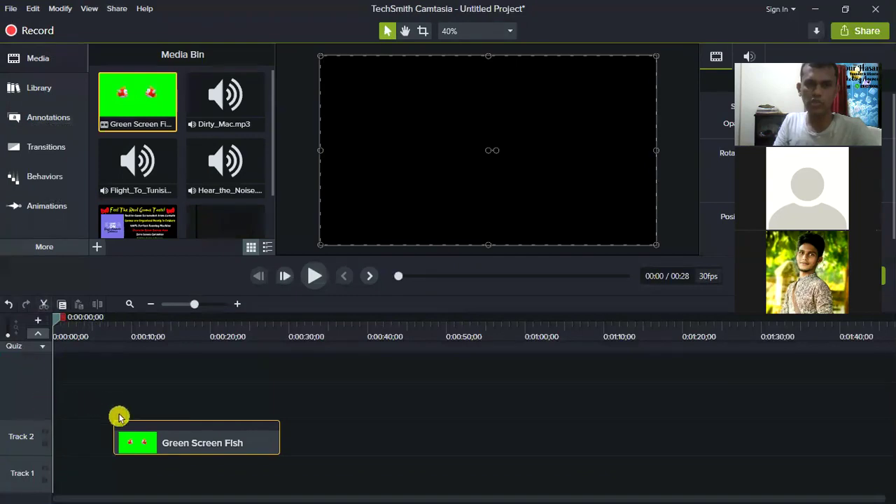
mouse_move(123, 445)
mouse_down()
mouse_move(91, 441)
mouse_move(140, 442)
mouse_move(143, 423)
mouse_move(152, 485)
mouse_move(140, 495)
mouse_move(144, 453)
mouse_move(124, 448)
mouse_up()
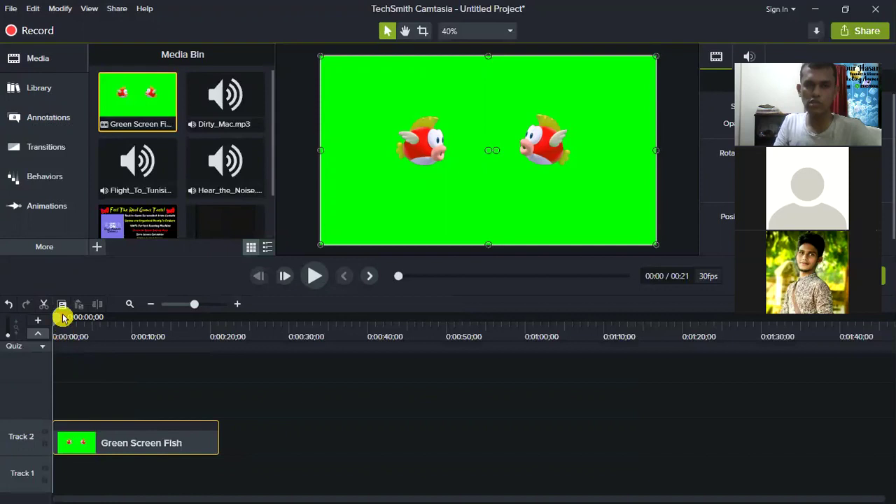
Preview the Green Screen Fish clip by scrubbing the playhead, playing from the start, pausing and scrubbing on to about 12 seconds
drag(58, 317, 137, 347)
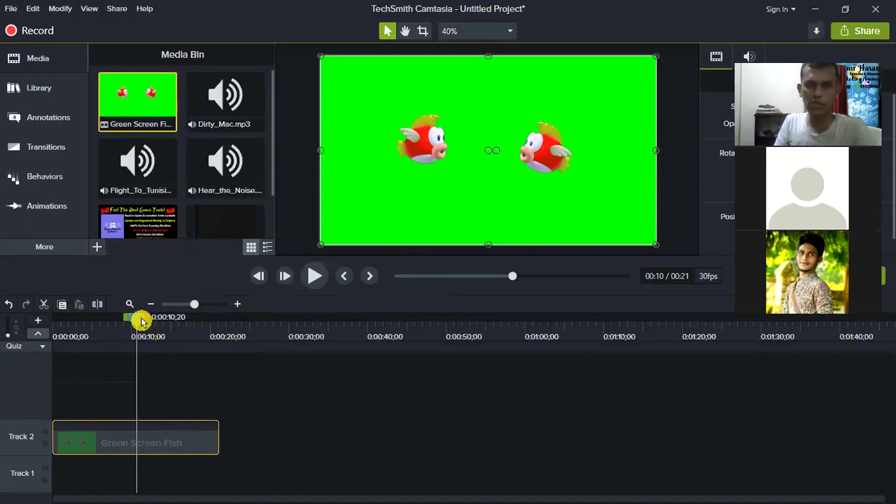
drag(141, 320, 10, 311)
key(space)
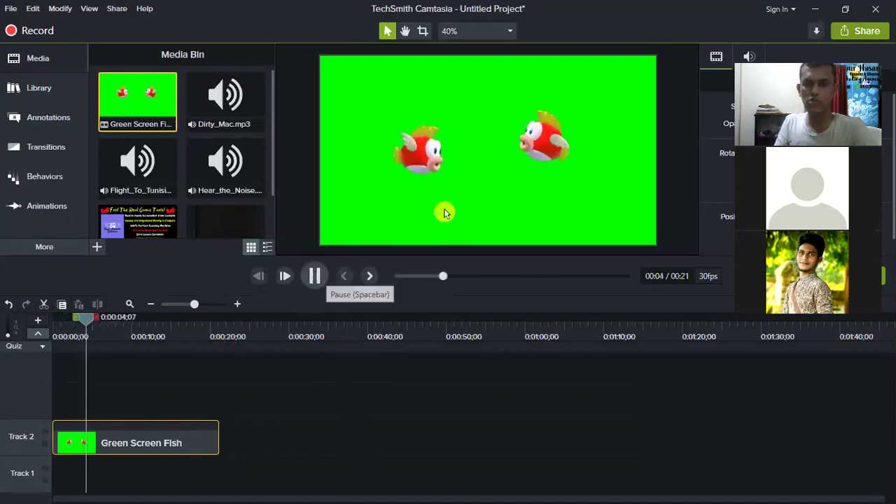
click(317, 276)
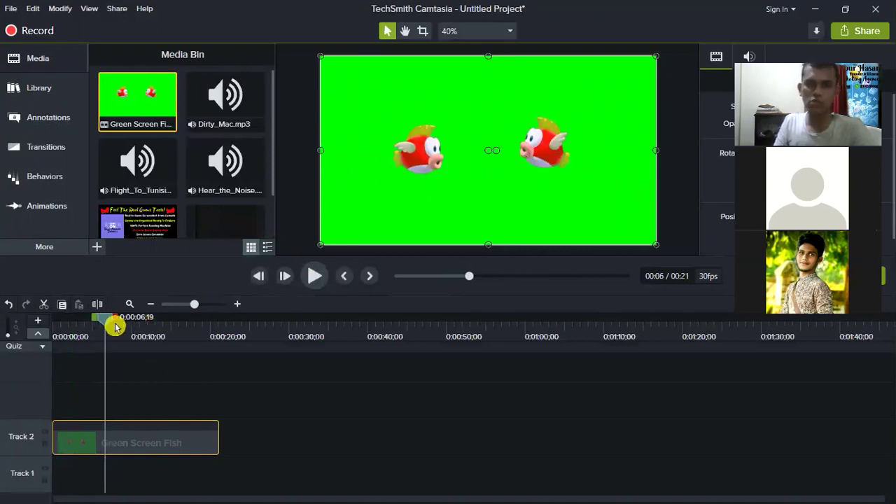
drag(114, 320, 146, 322)
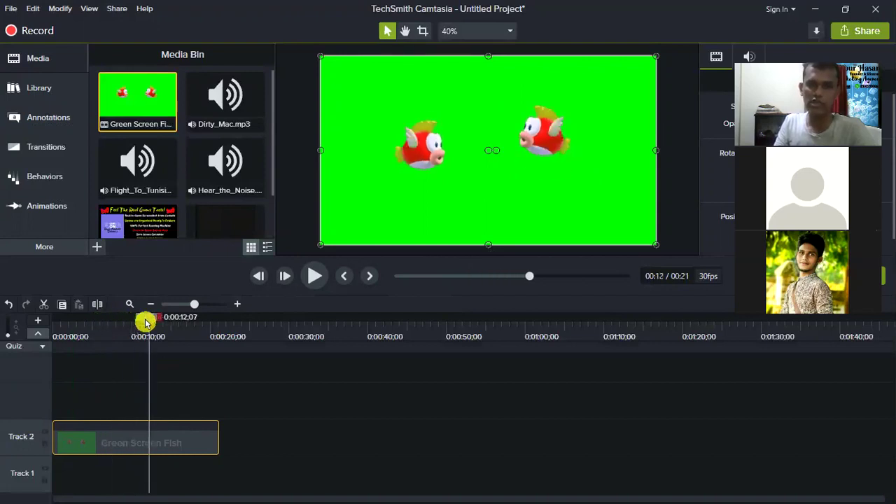
Split the Green Screen Fish clip at 0:00:12;07 and move the second piece to start at about 0:00:25 on Track 2
click(100, 306)
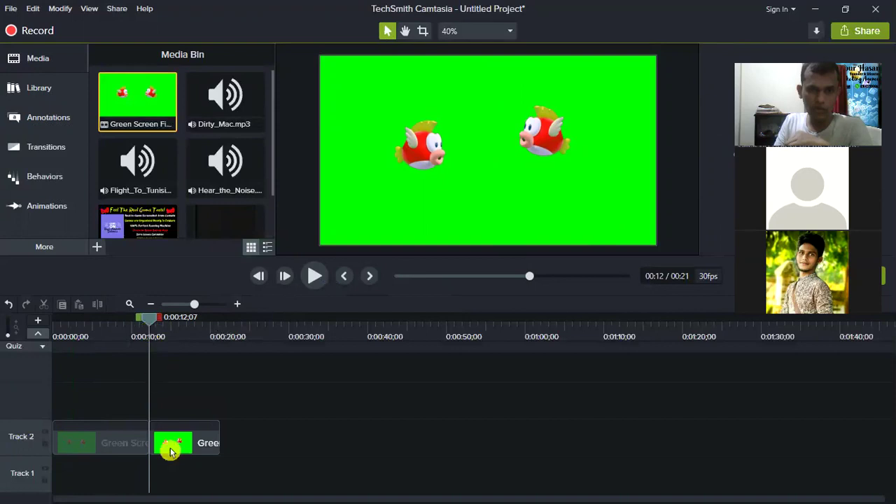
drag(190, 434, 288, 441)
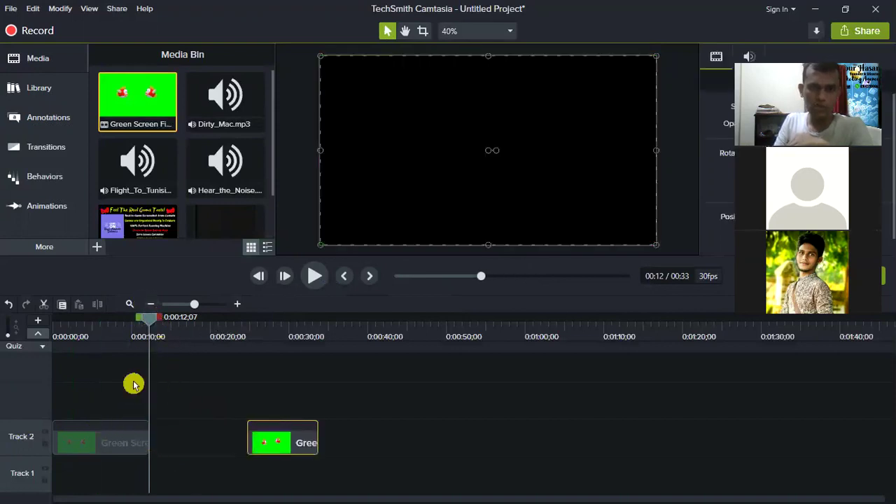
Examine when the Split command is available by selecting and deselecting the first clip piece at different playhead positions
click(122, 441)
drag(149, 324, 150, 353)
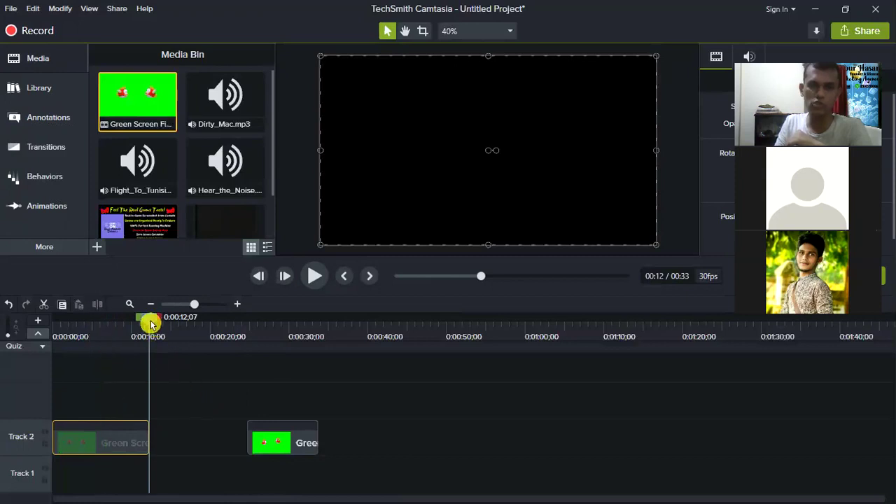
drag(138, 320, 100, 317)
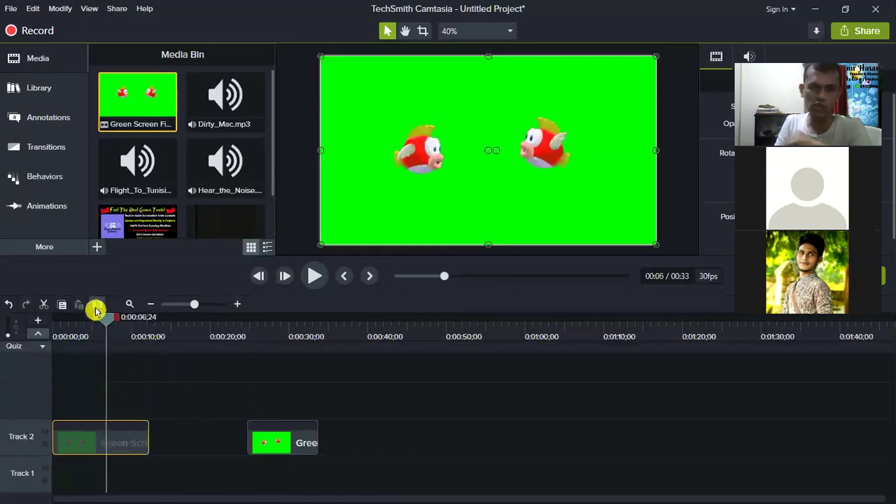
click(208, 439)
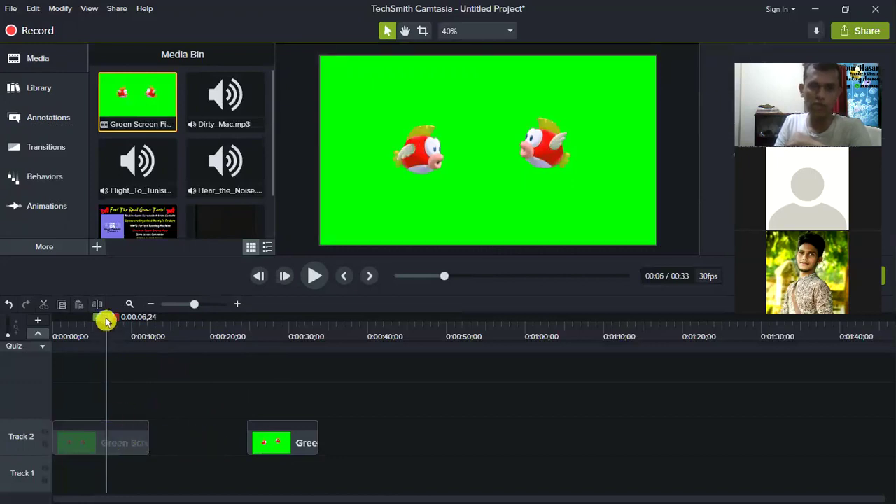
click(123, 337)
drag(125, 324, 131, 323)
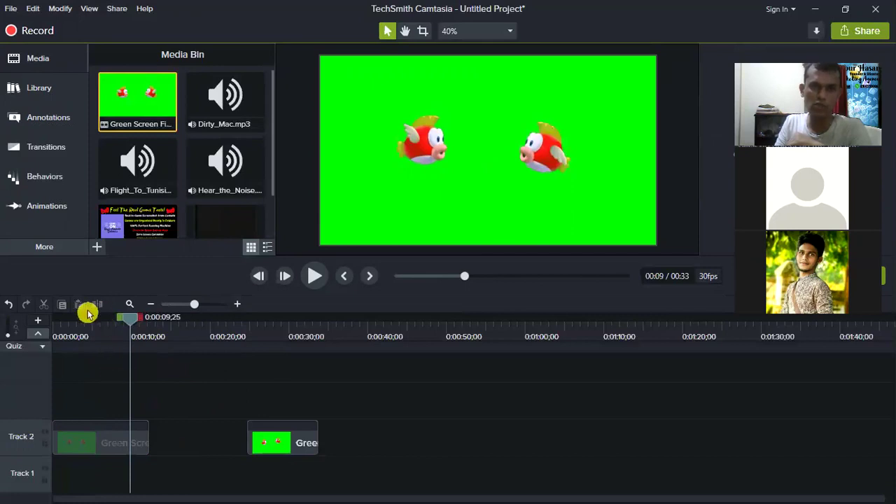
click(95, 443)
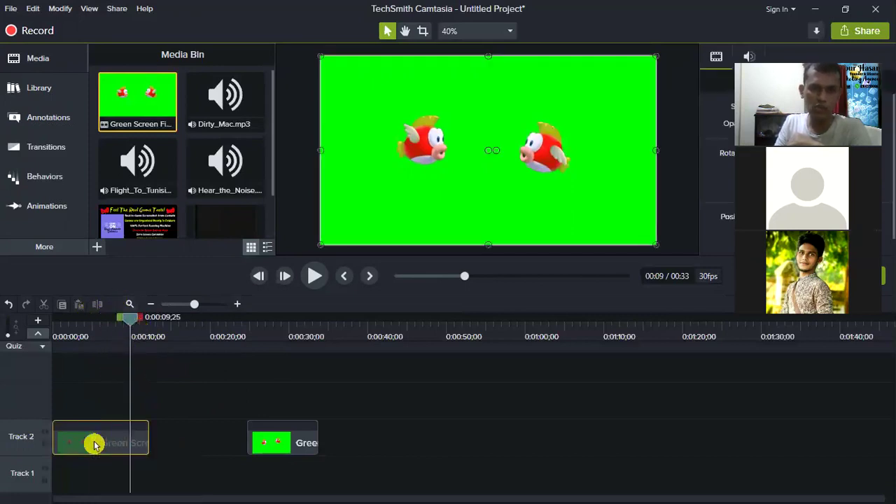
click(100, 311)
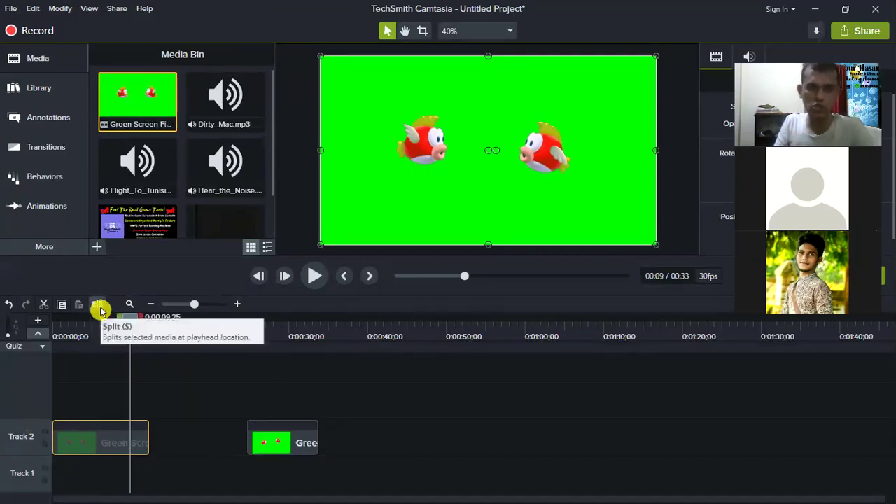
click(397, 437)
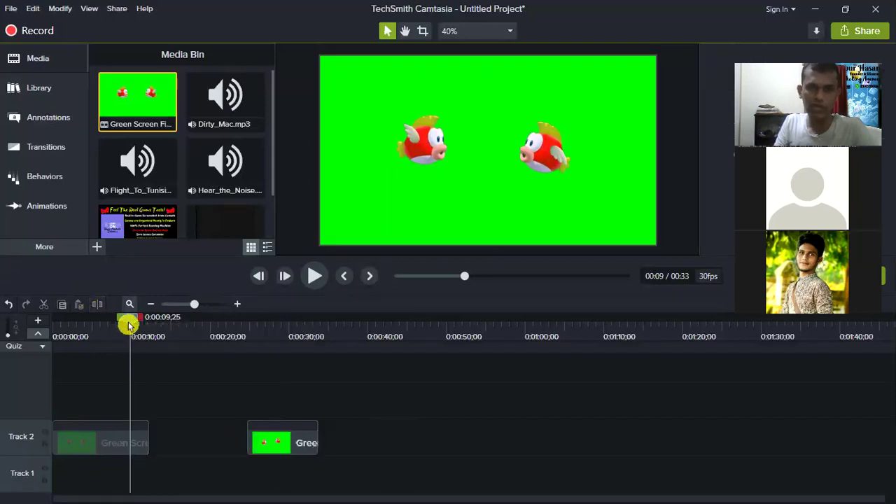
Split the first Green Screen Fish piece at 0:00:06;18 and move its cut-off part to start at about 0:00:13
click(106, 320)
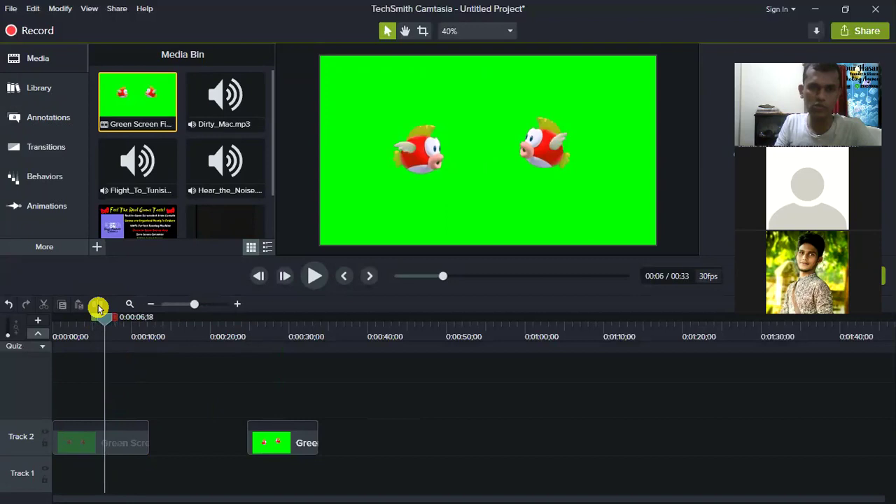
click(131, 445)
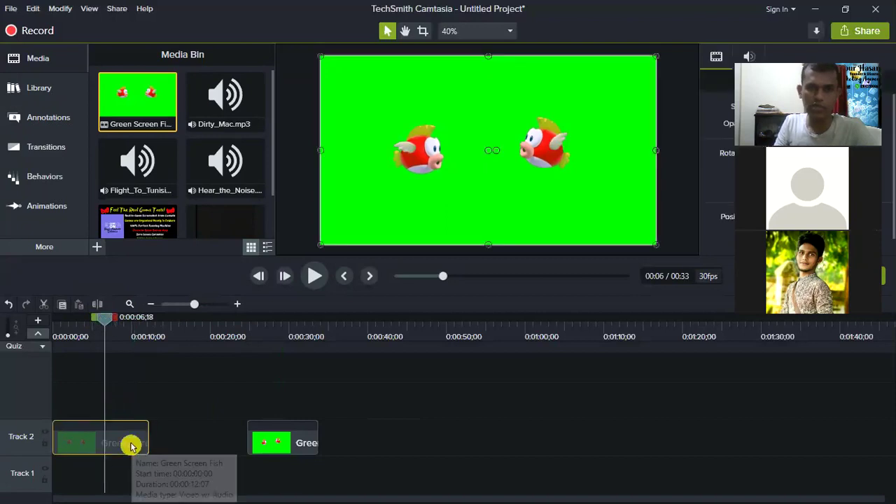
click(97, 306)
drag(132, 444, 181, 445)
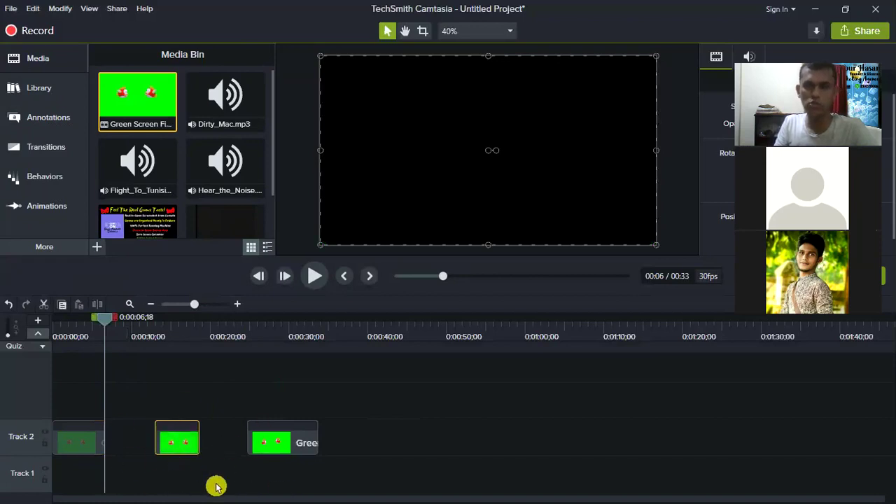
Undo both splits and both moves so that Green Screen Fish is a single clip on Track 2, and clear the selection
key(ctrl+z)
key(ctrl+z)
key(ctrl+z)
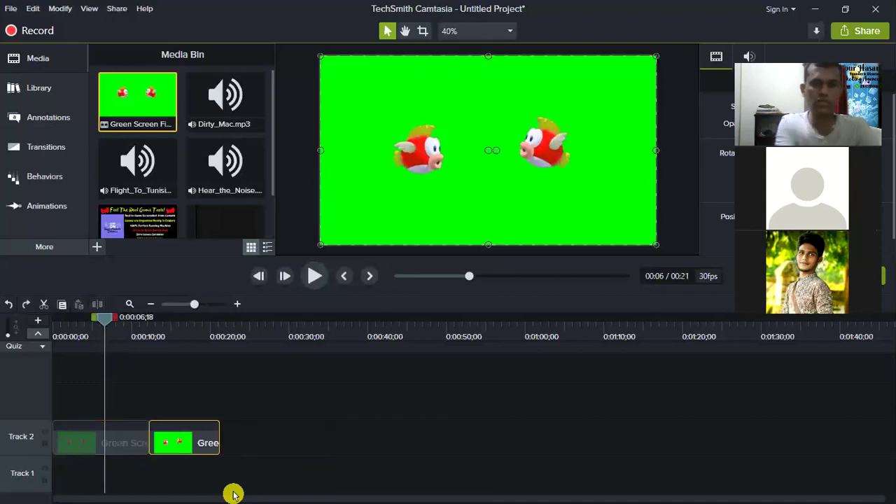
key(ctrl+z)
click(372, 446)
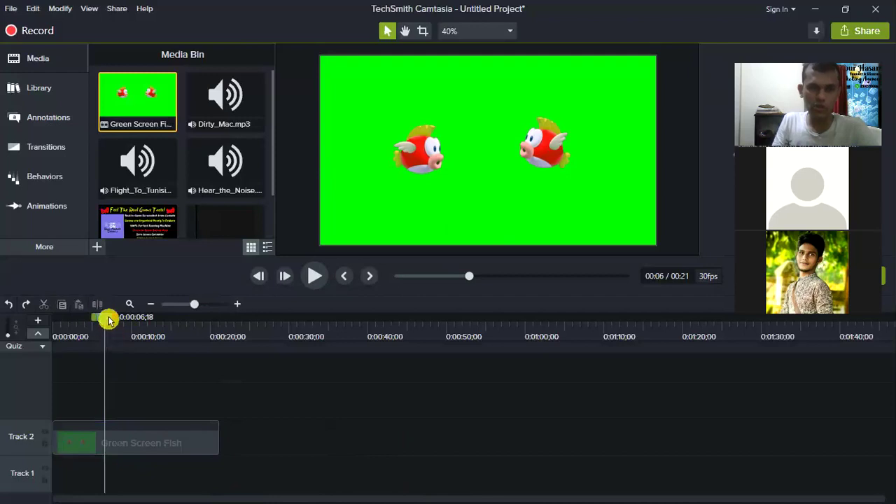
Try splitting the Green Screen Fish clip at 0:00:13;26, undo the split, and look through the clip's available commands
click(142, 444)
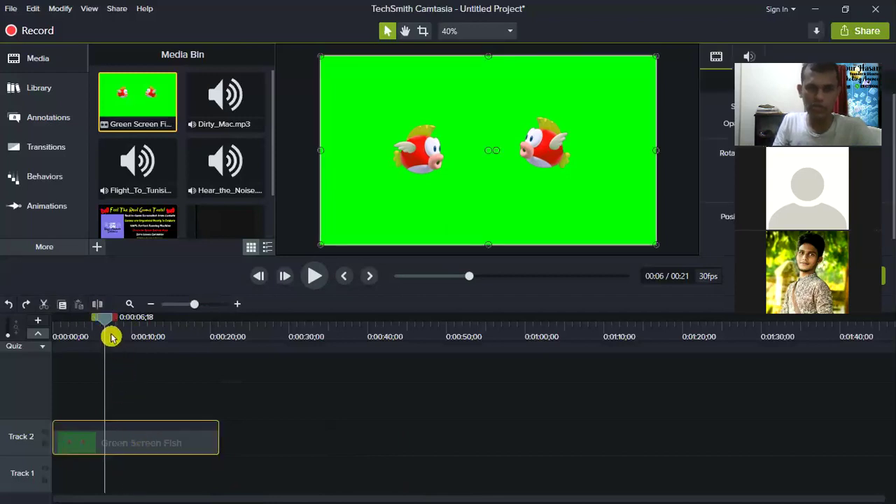
drag(116, 322, 162, 320)
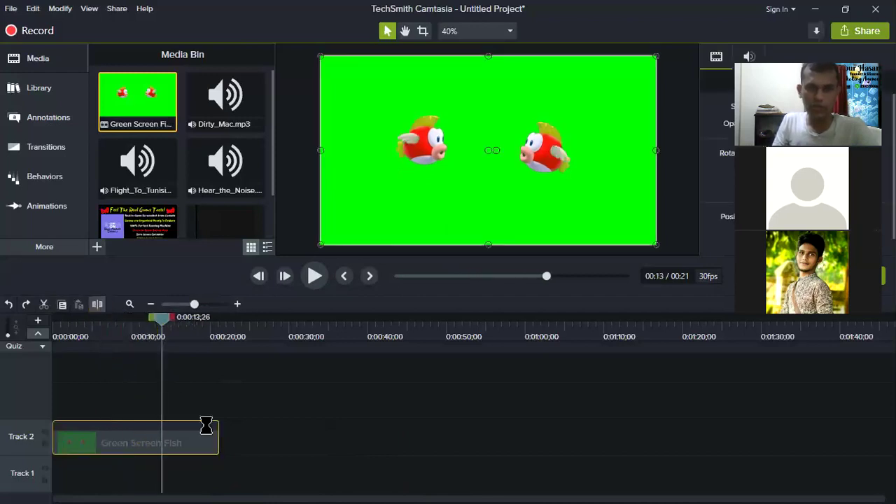
key(s)
click(190, 448)
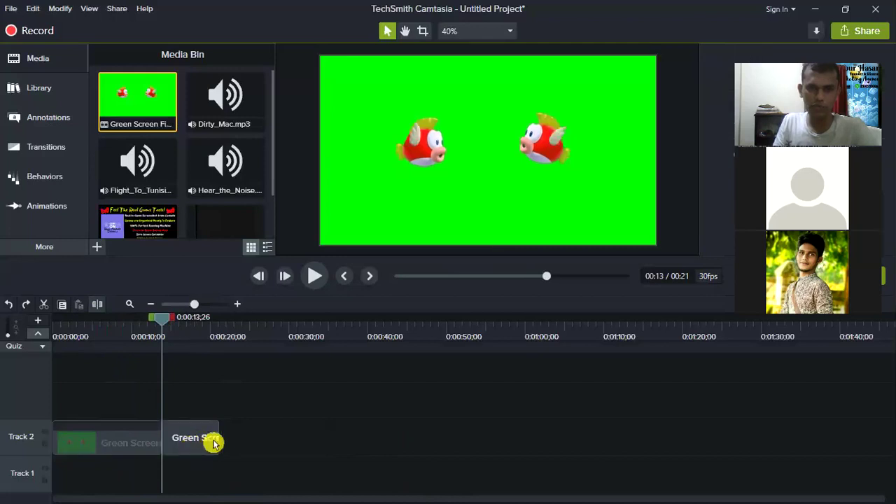
click(214, 442)
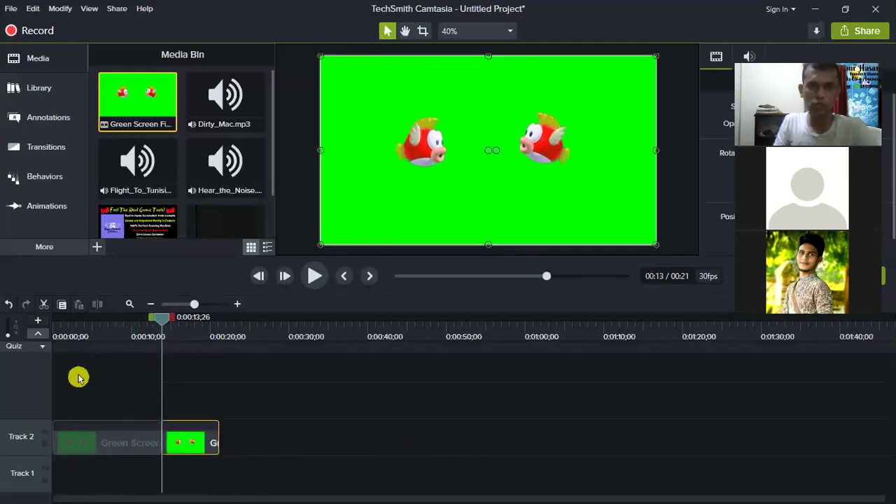
key(ctrl+z)
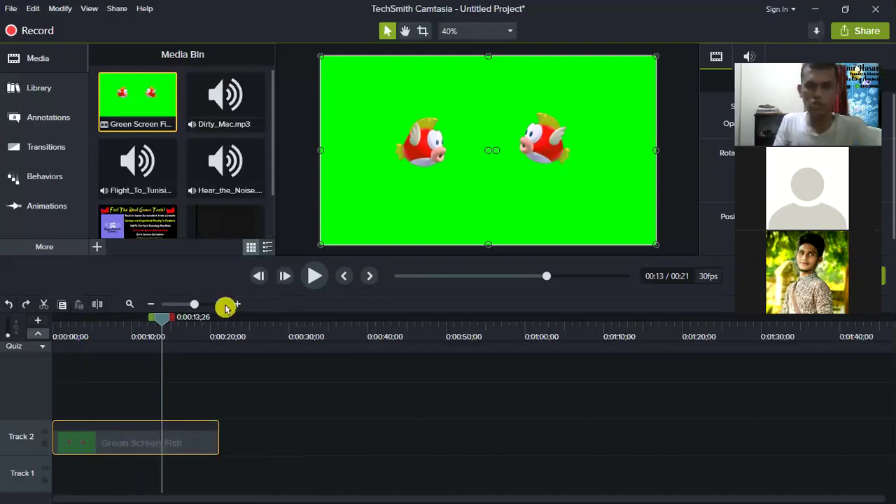
right_click(184, 443)
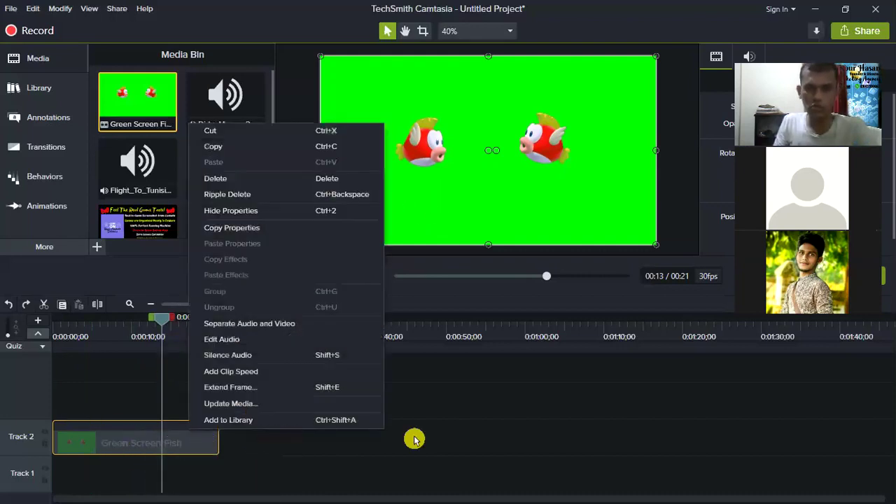
click(414, 436)
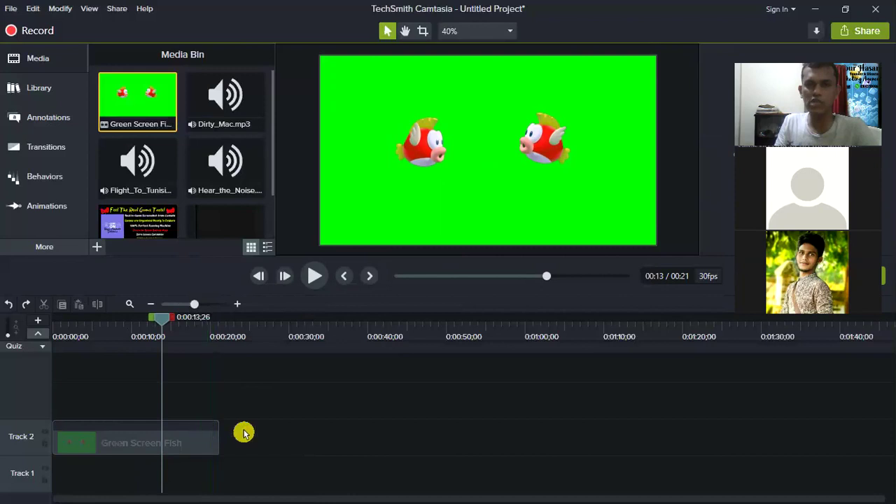
Copy the Green Screen Fish clip, paste it at 0:00:34;13, and move the copy onto Track 2
click(101, 443)
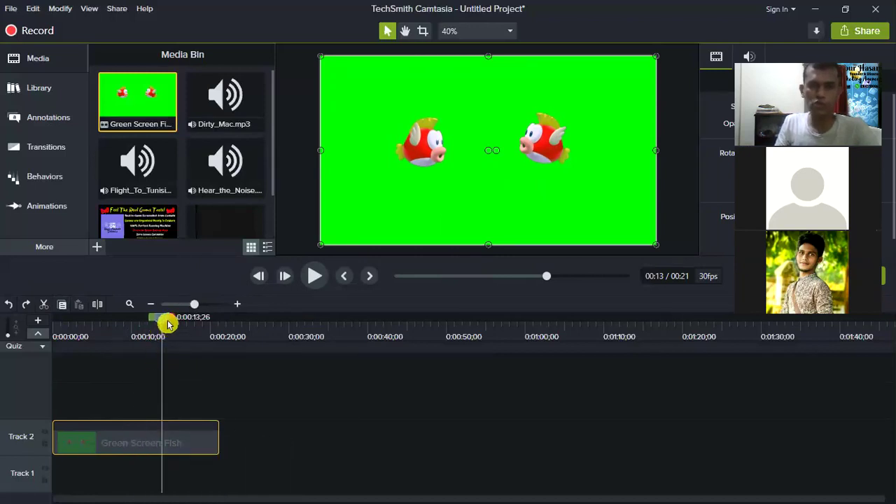
drag(163, 320, 321, 356)
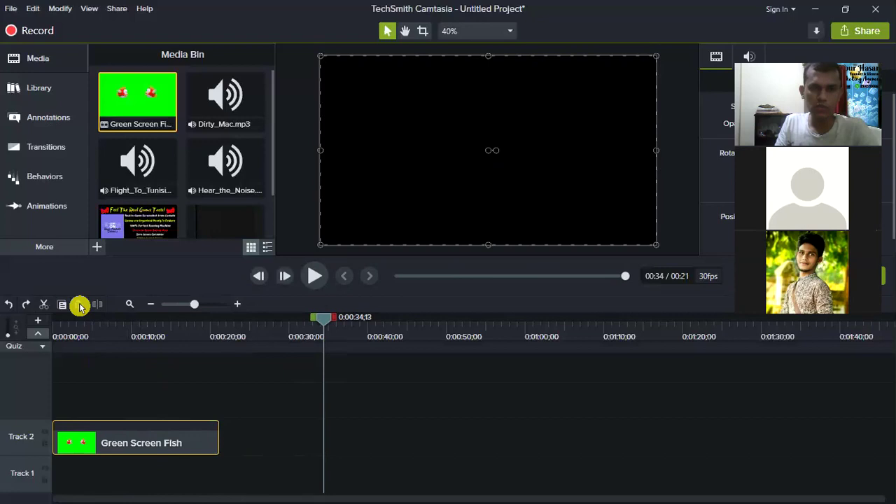
right_click(135, 423)
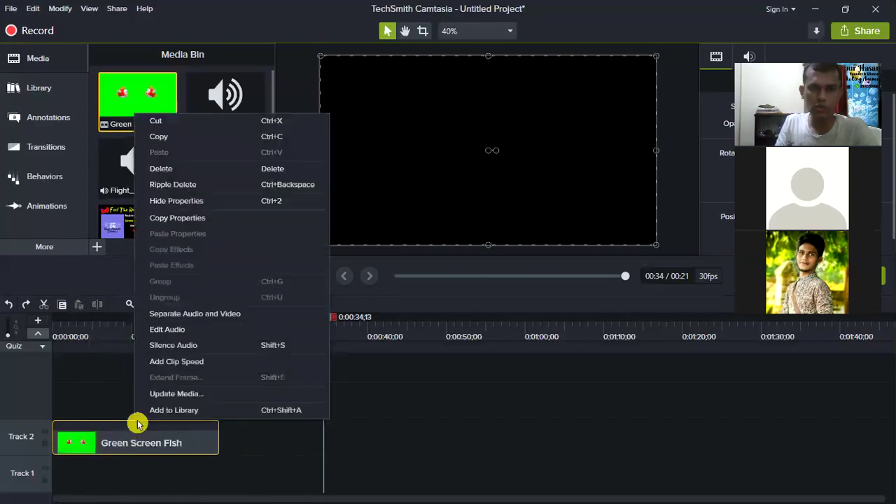
click(172, 138)
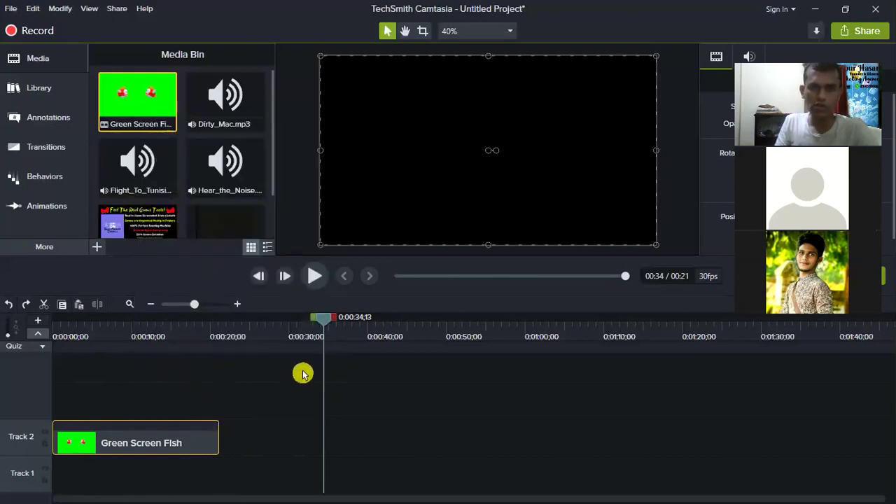
click(79, 310)
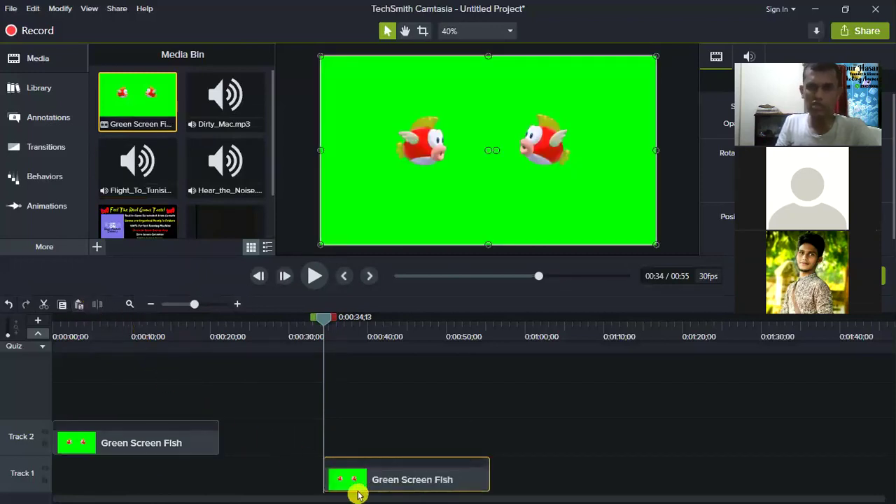
drag(354, 480, 360, 444)
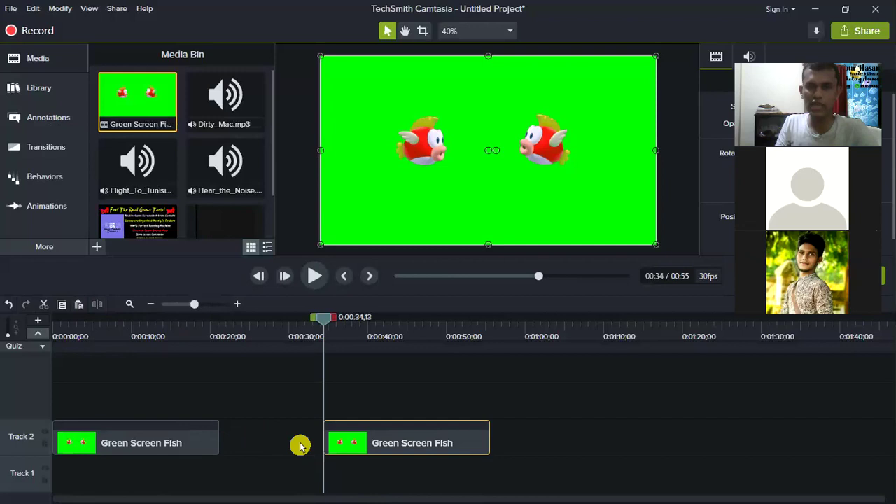
Try shifting the first clip, return it to 0:00:00;00, and move the copied clip on Track 2 to start at about 0:00:29
drag(129, 439, 226, 434)
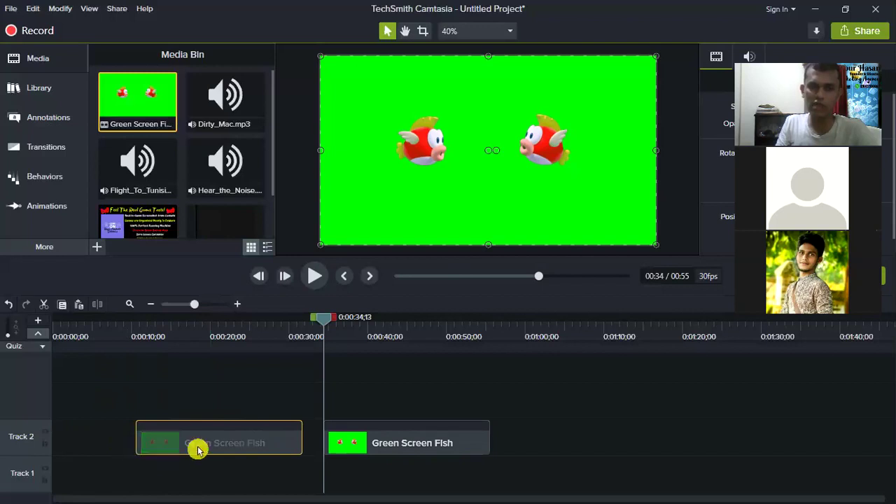
drag(198, 449, 90, 448)
drag(334, 444, 360, 451)
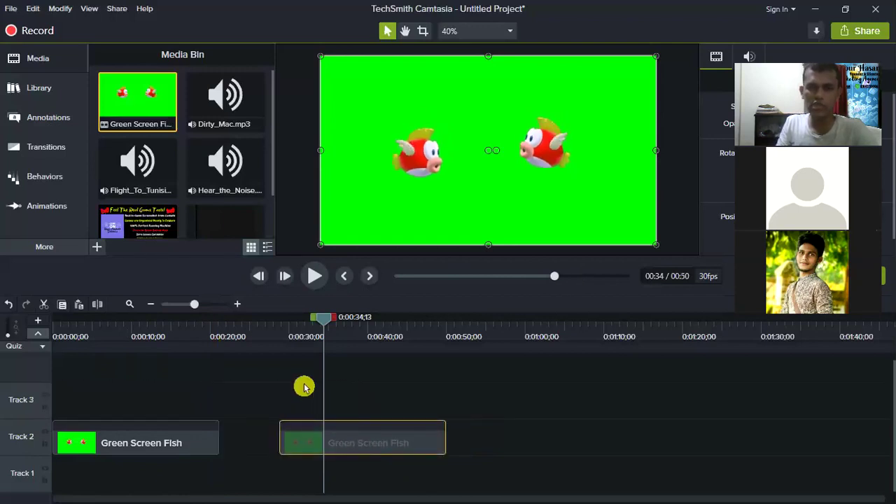
Place Thumbnail 02.png on Track 3 after the first clip, extend it to the second clip's start, and play the timeline from the beginning
scroll(147, 223, down, 1)
click(147, 218)
drag(164, 228, 219, 398)
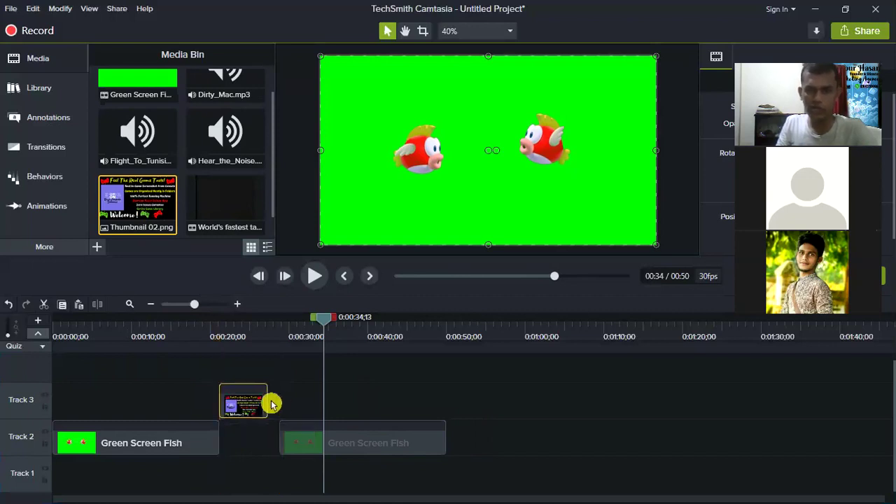
click(281, 399)
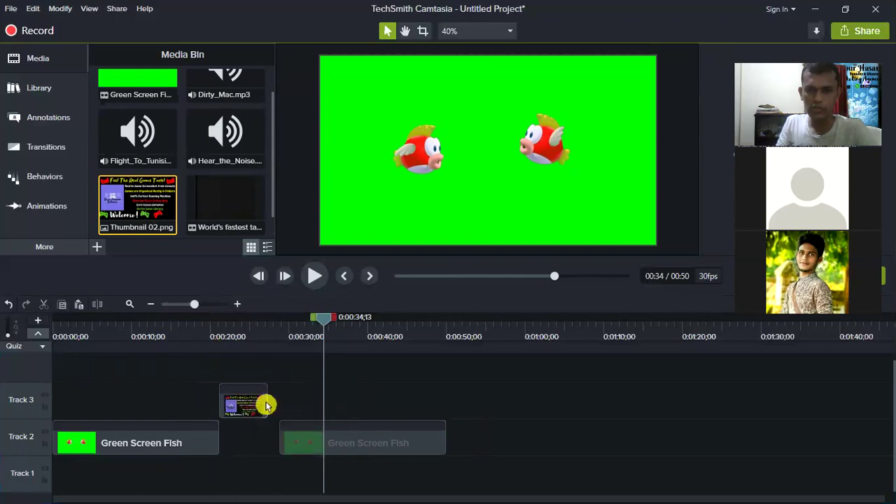
drag(266, 405, 281, 404)
drag(99, 336, 28, 321)
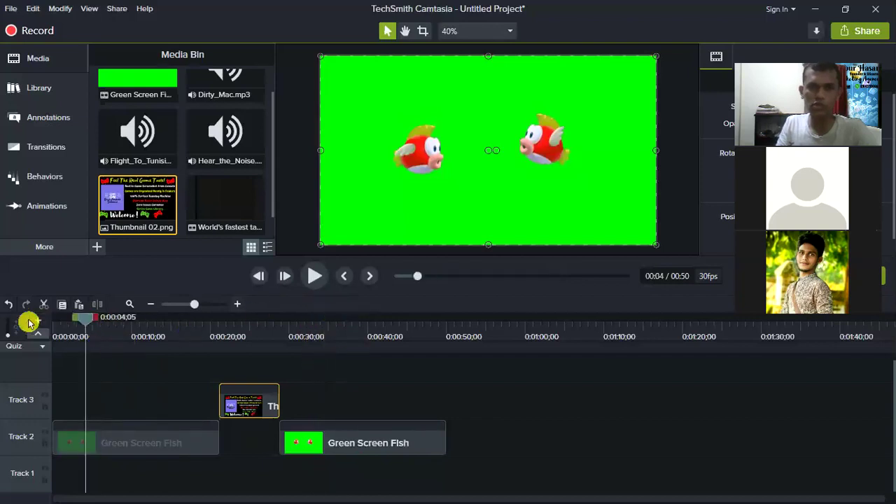
click(313, 282)
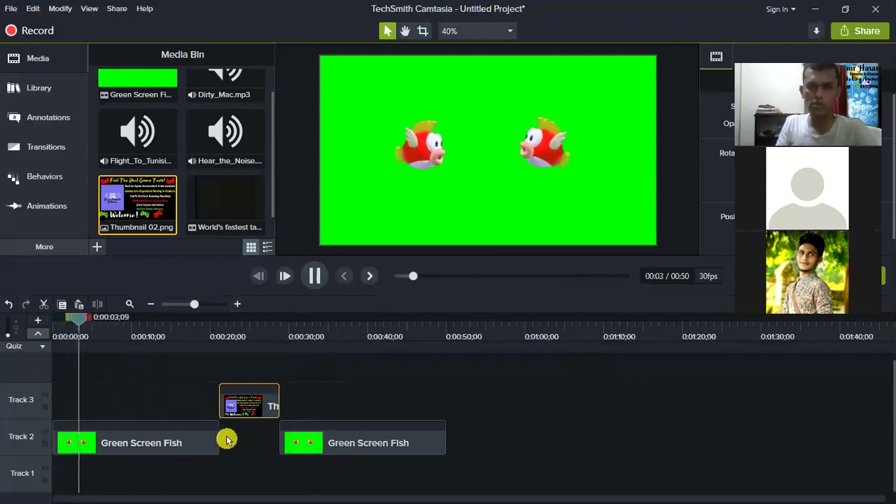
Trim both Green Screen Fish clips, closing the gaps around the thumbnail so the sequence ends at about 0:00:26, and preview the result
drag(219, 436, 140, 438)
drag(233, 407, 154, 413)
drag(321, 446, 242, 446)
drag(370, 443, 264, 440)
click(315, 276)
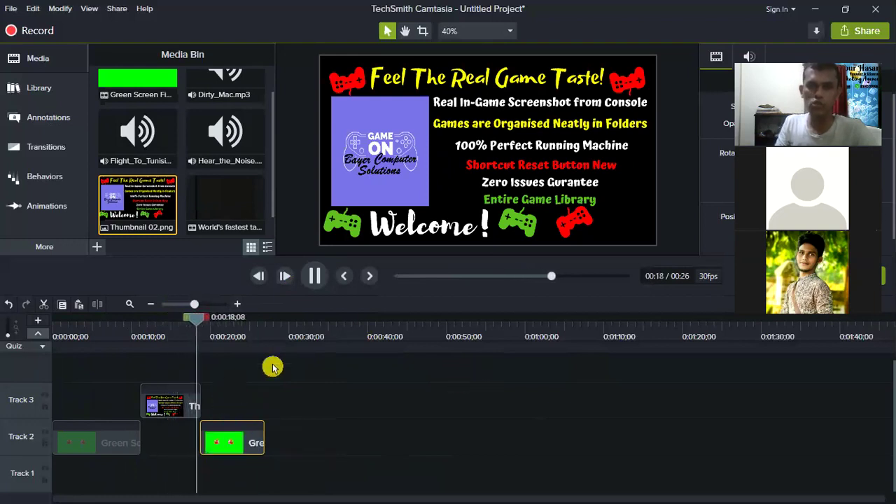
click(315, 276)
Move the second clip directly after the first, shift the thumbnail to overlap both from about 0:00:08, and check the frame at 0:00:08;19
drag(226, 440, 148, 445)
drag(174, 404, 149, 405)
drag(212, 325, 121, 321)
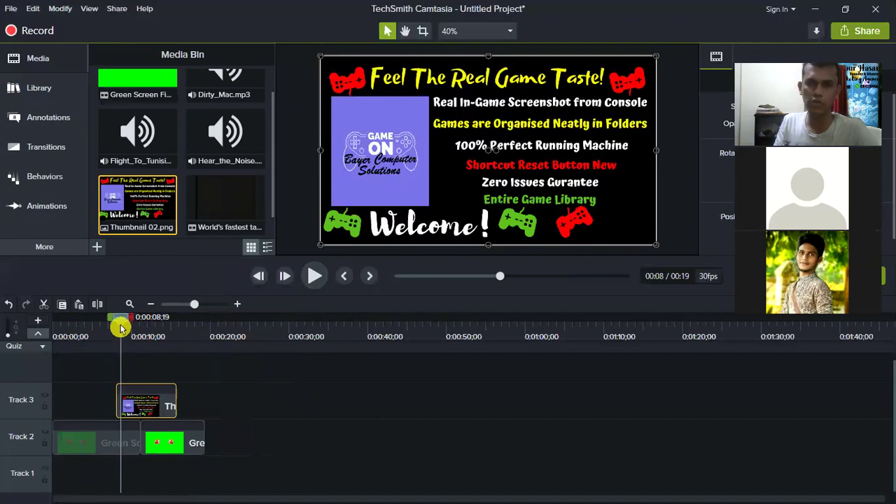
Move the playhead to 0:00:09;16 and try shrinking the first Green Screen Fish clip on the canvas
click(98, 325)
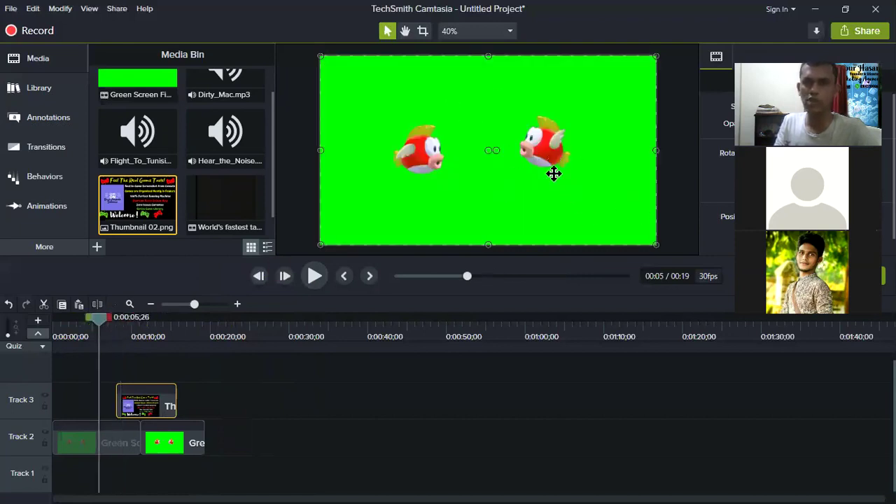
click(657, 245)
mouse_move(649, 245)
mouse_down()
mouse_move(584, 224)
mouse_move(536, 194)
mouse_move(665, 247)
mouse_move(657, 245)
mouse_up()
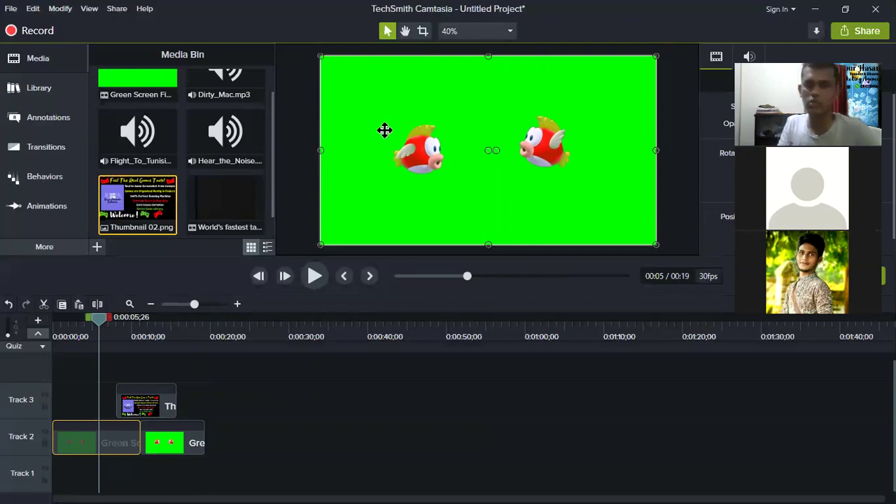
drag(100, 321, 129, 320)
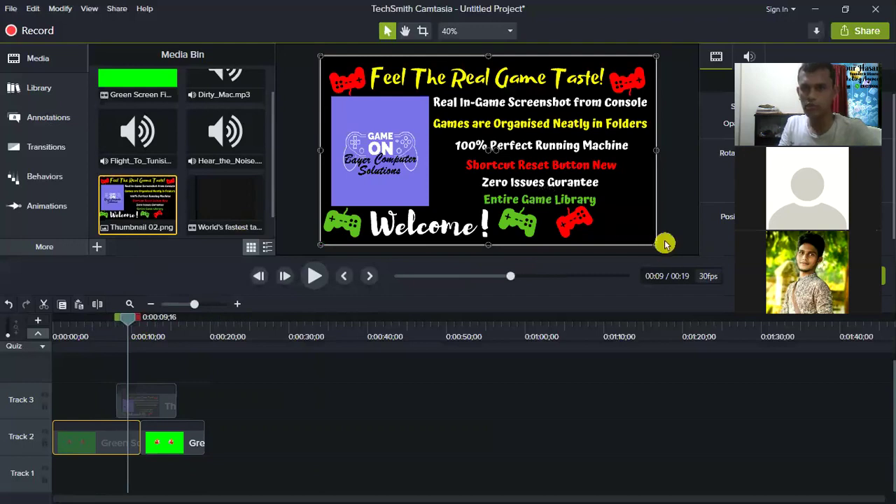
drag(613, 218, 379, 105)
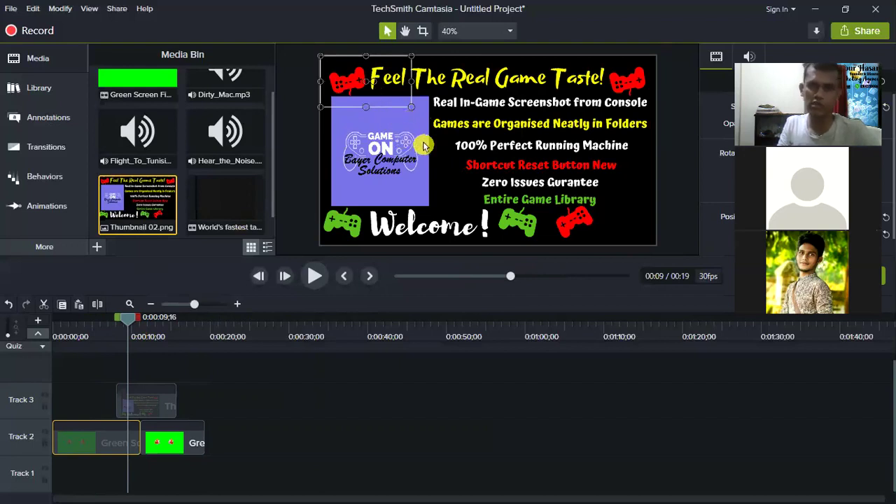
click(395, 140)
Shrink the Thumbnail 02.png image to about one fifth of the canvas width and place it centred between the two fish
click(546, 172)
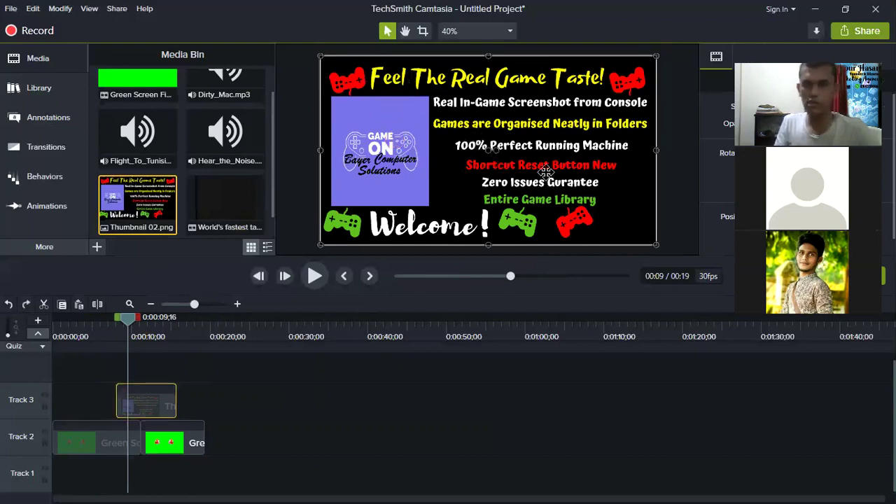
drag(651, 242, 369, 87)
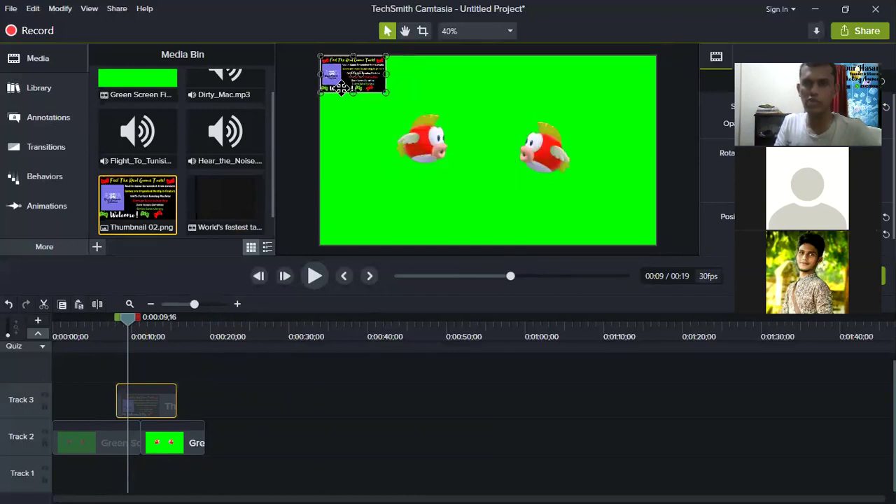
drag(355, 77, 472, 155)
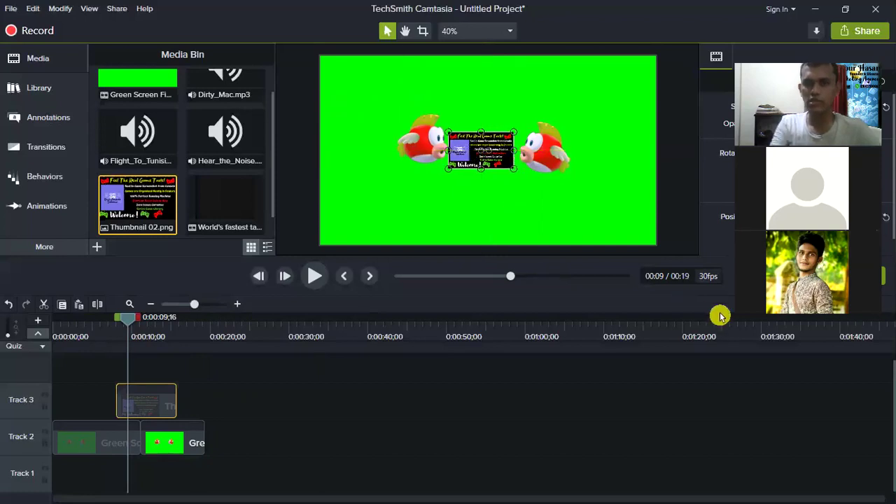
key(Right)
key(Right)
key(Right)
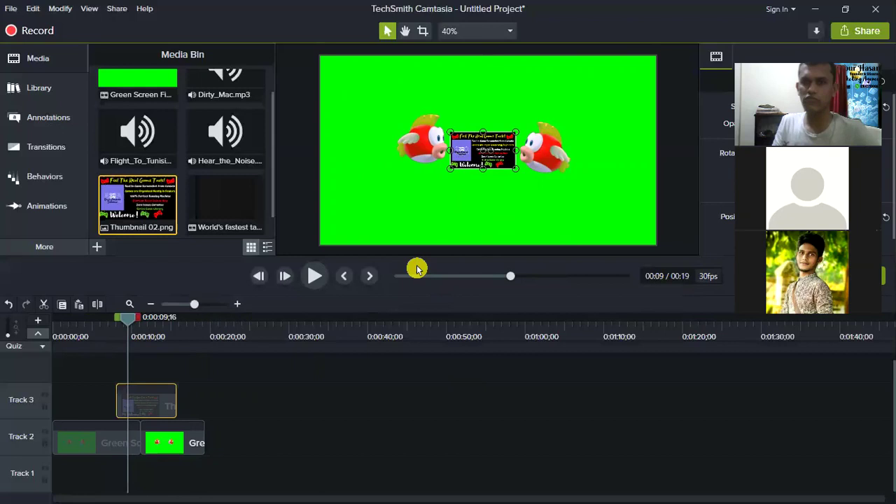
Preview the thumbnail between the fish by playing the timeline from about 0:00:05
click(419, 185)
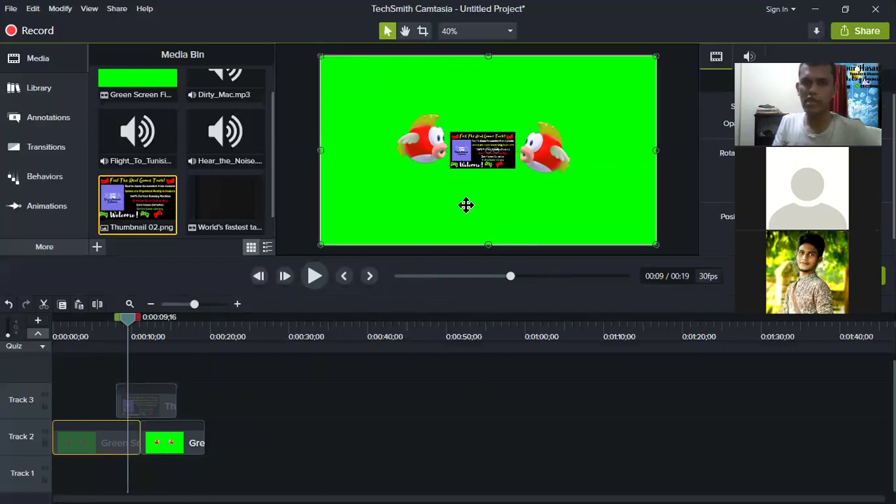
drag(125, 317, 91, 320)
click(314, 280)
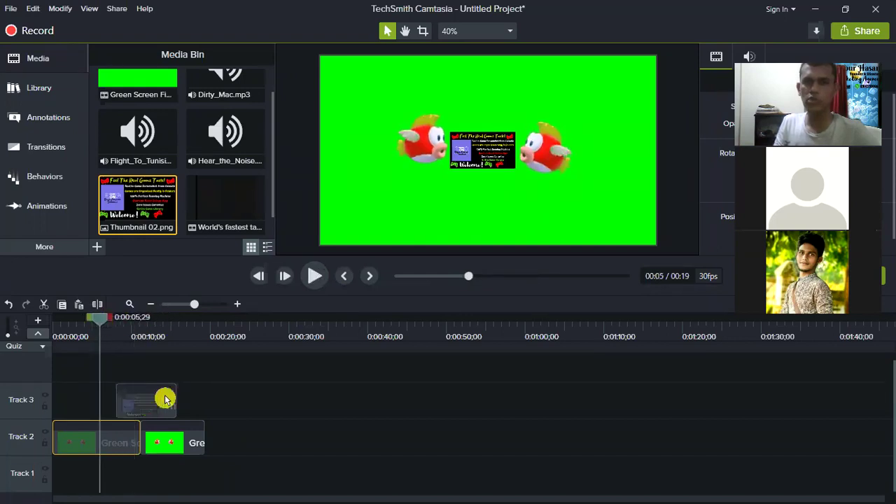
Add a Fade transition to the start of the Track 3 thumbnail and a Blinds transition to its end
click(53, 149)
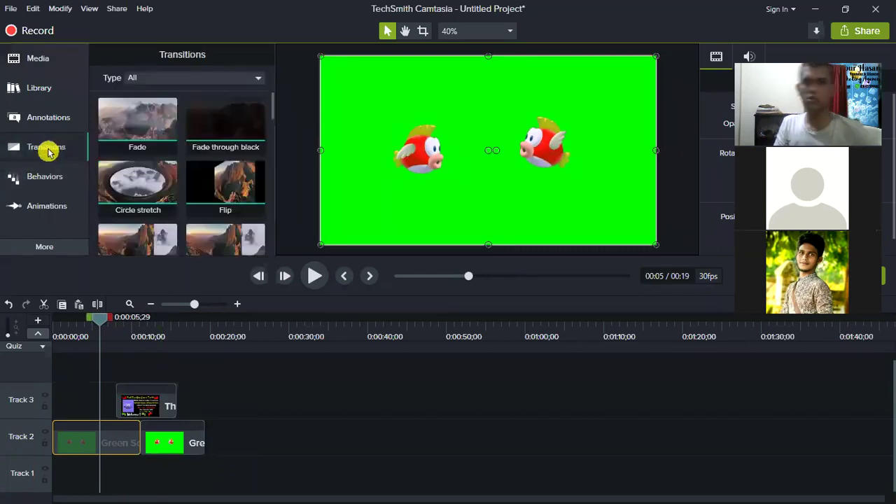
mouse_move(140, 126)
mouse_down()
mouse_move(152, 408)
mouse_move(122, 421)
mouse_up()
scroll(186, 174, down, 2)
scroll(188, 171, down, 6)
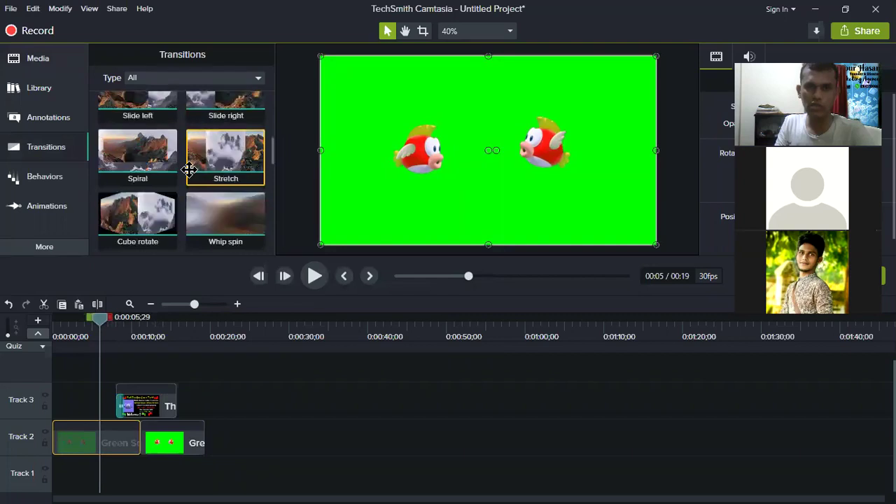
scroll(186, 174, down, 5)
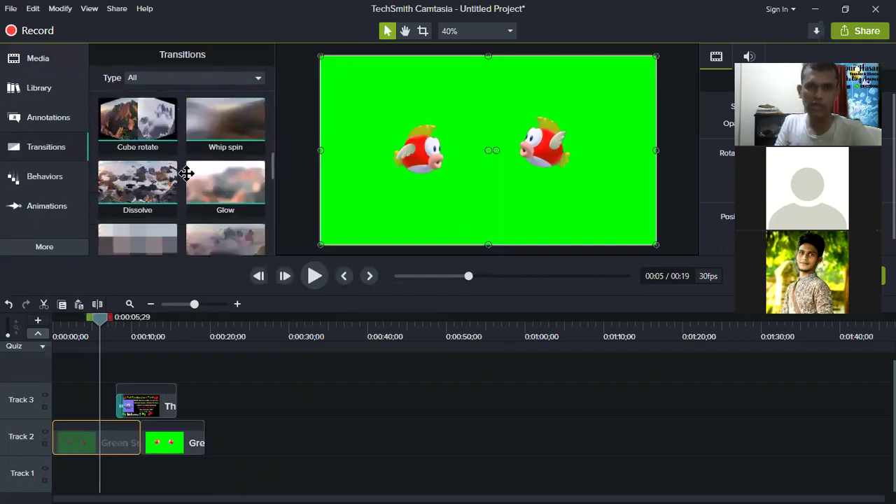
scroll(191, 176, down, 1)
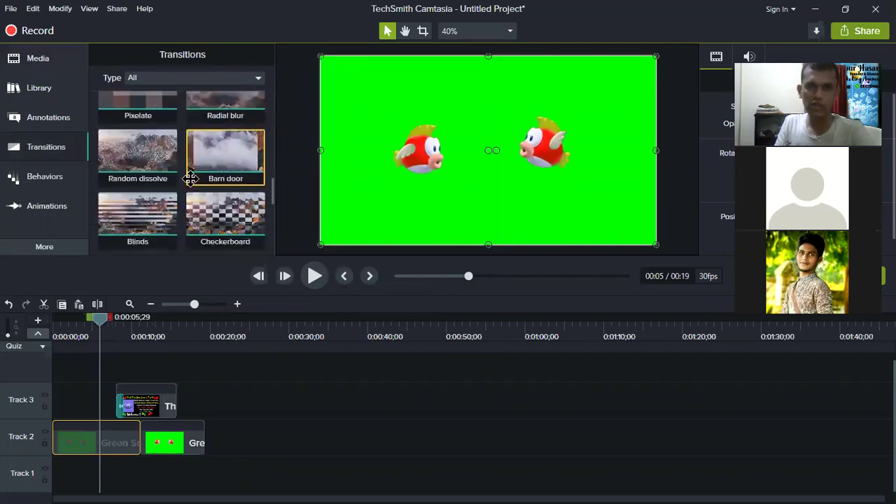
mouse_move(136, 212)
mouse_down()
mouse_move(142, 315)
mouse_move(169, 409)
mouse_up()
Play the thumbnail's start and end transitions, and return the playhead to 0:00:06;26
drag(105, 322, 109, 321)
click(315, 276)
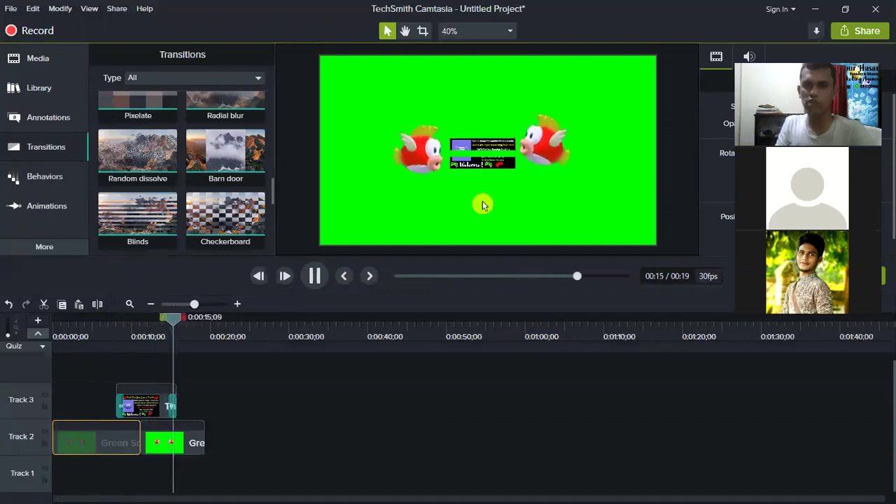
click(113, 328)
click(107, 328)
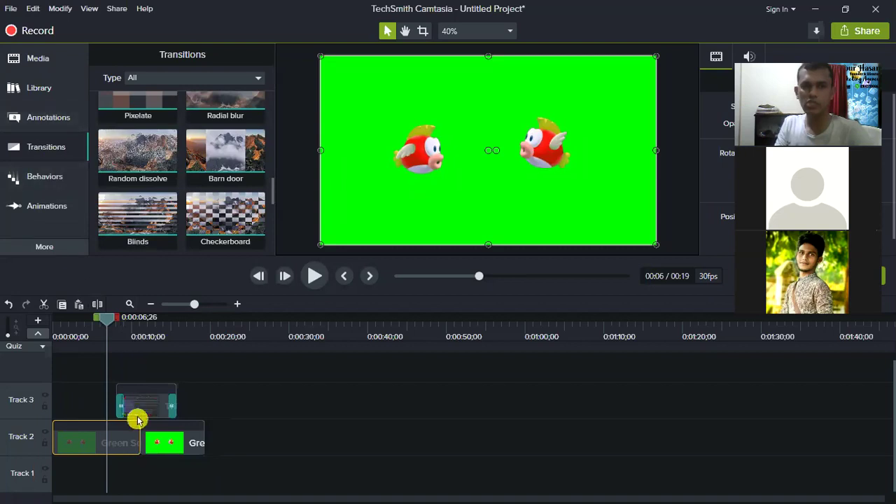
Apply the Pulsating behavior to the Track 3 thumbnail and preview its motion in playback
click(45, 182)
scroll(236, 180, down, 1)
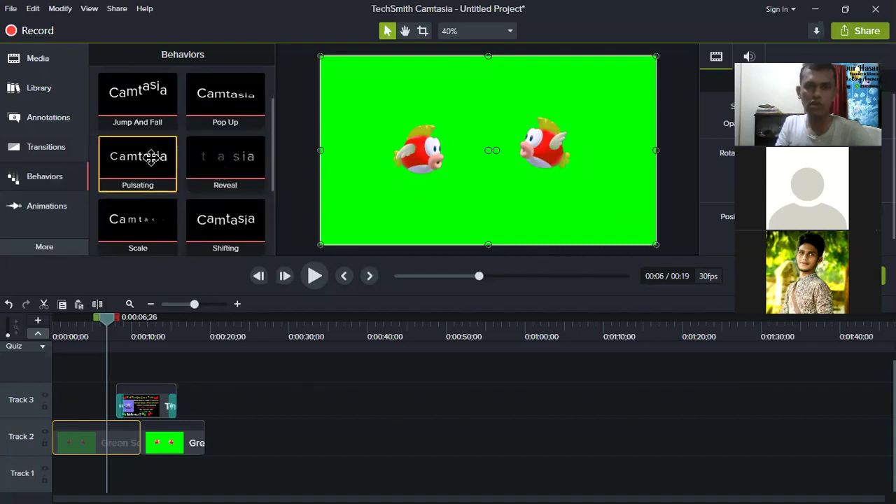
drag(150, 154, 147, 402)
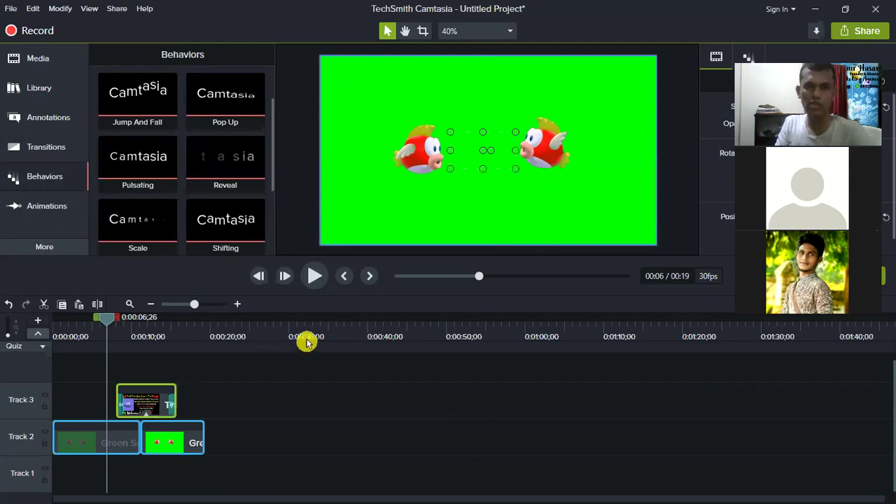
click(316, 277)
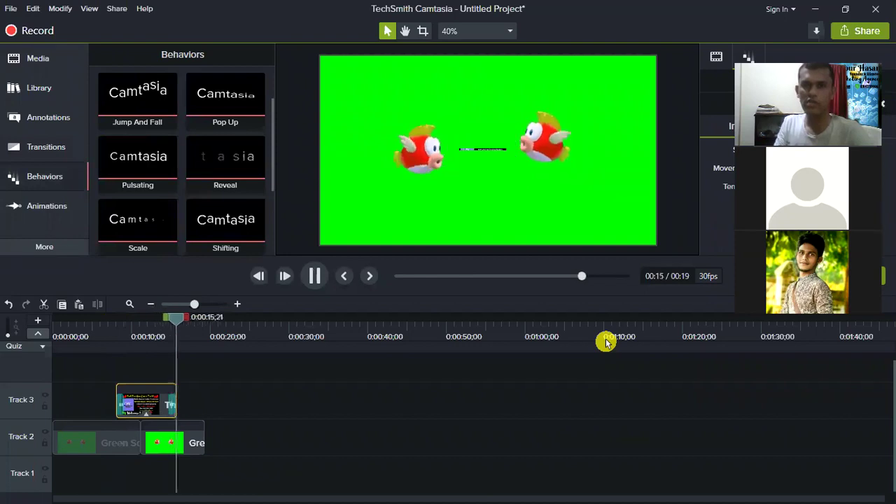
click(186, 319)
Return the playhead to 0:00:06;02 and delete the thumbnail from Track 3
click(101, 326)
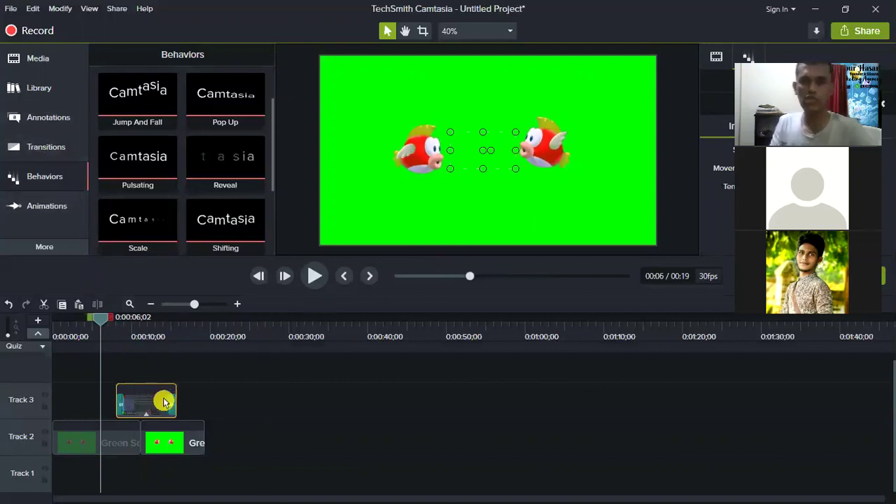
key(Delete)
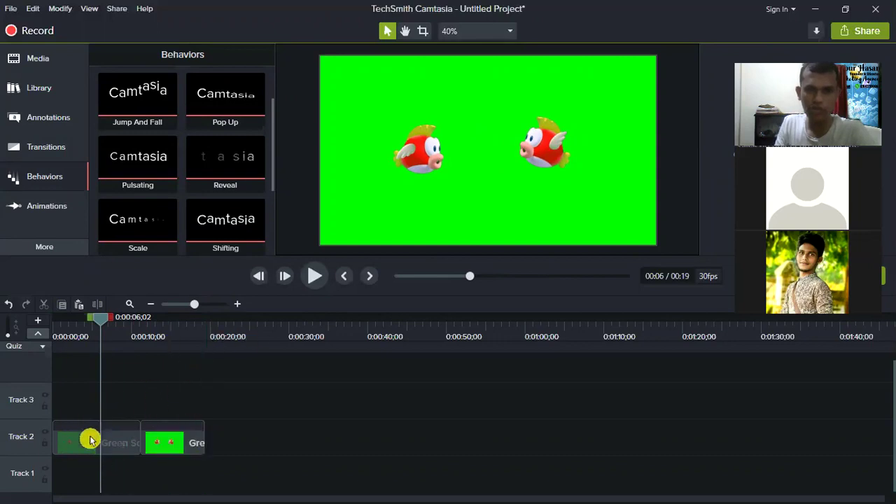
click(147, 441)
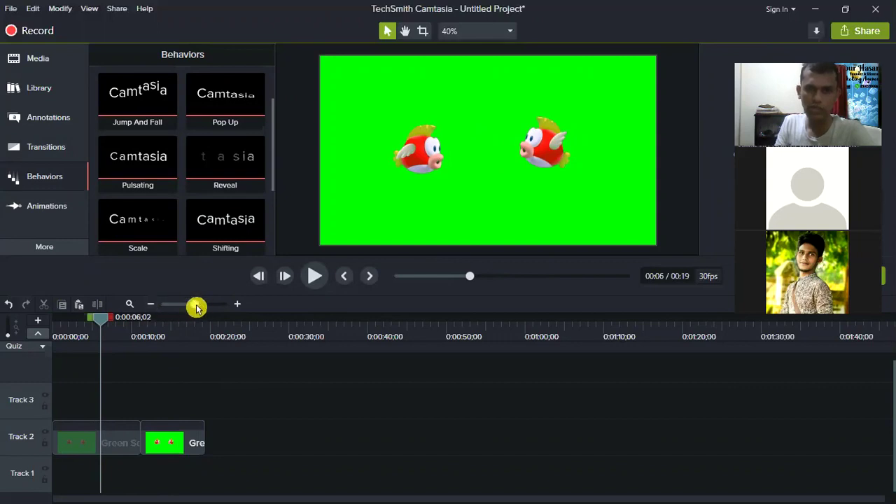
Examine the two Green Screen Fish clips on Track 2 at several timeline magnifications, dismissing the chat notification
click(237, 305)
click(237, 306)
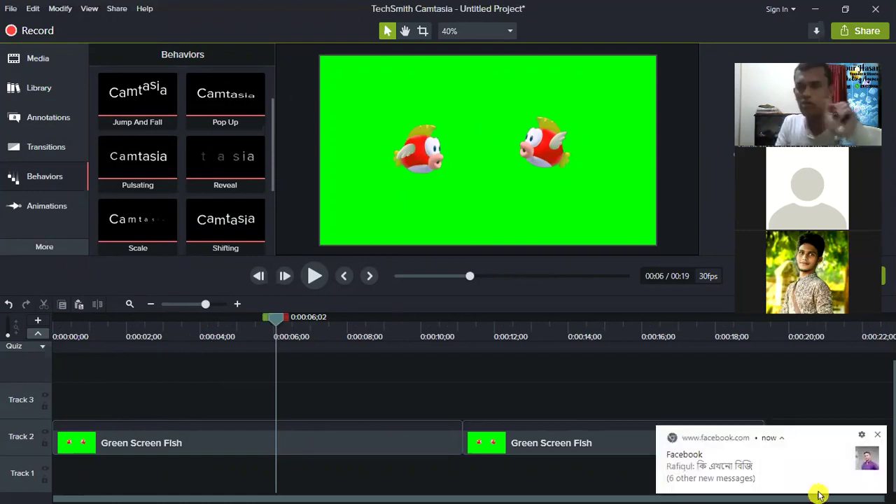
click(880, 438)
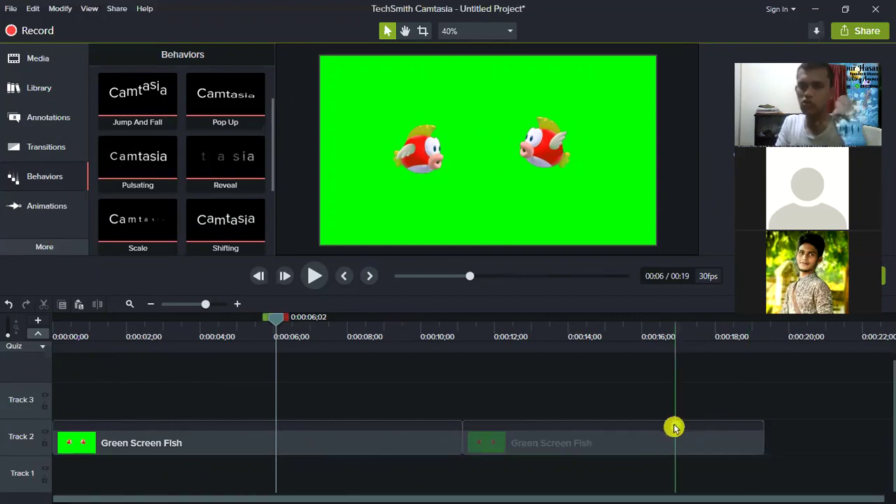
drag(205, 307, 186, 309)
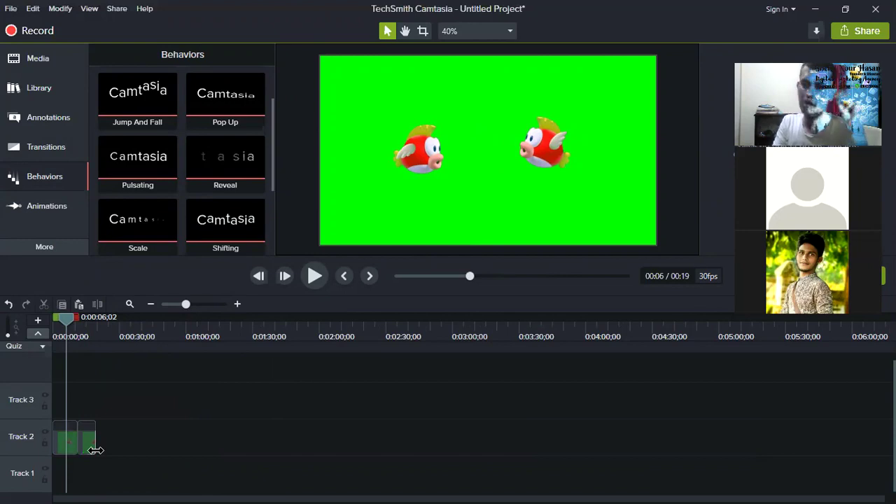
click(187, 309)
drag(187, 308, 286, 308)
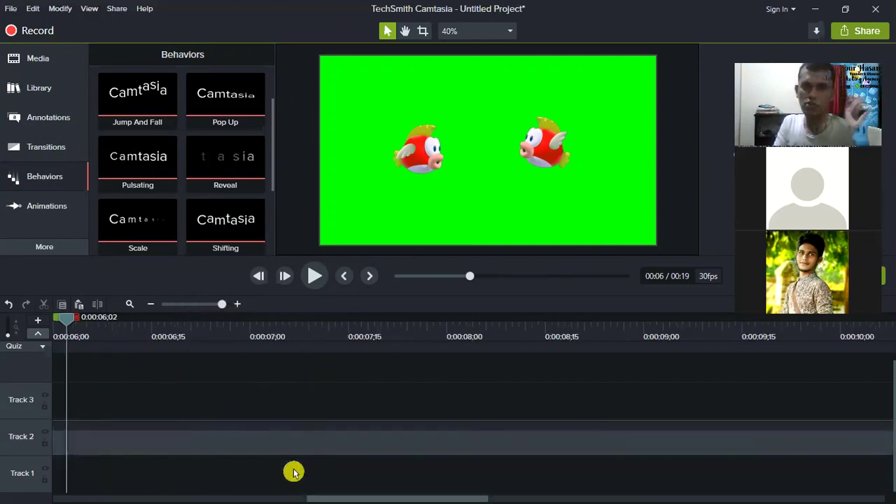
Select the first Green Screen Fish clip on Track 2 and split it at 0:00:06;20
click(341, 437)
drag(67, 317, 189, 303)
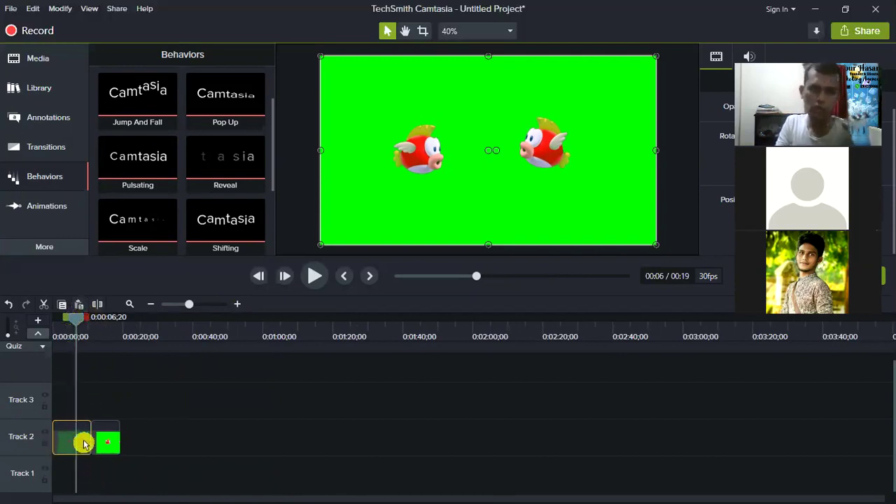
mouse_move(76, 440)
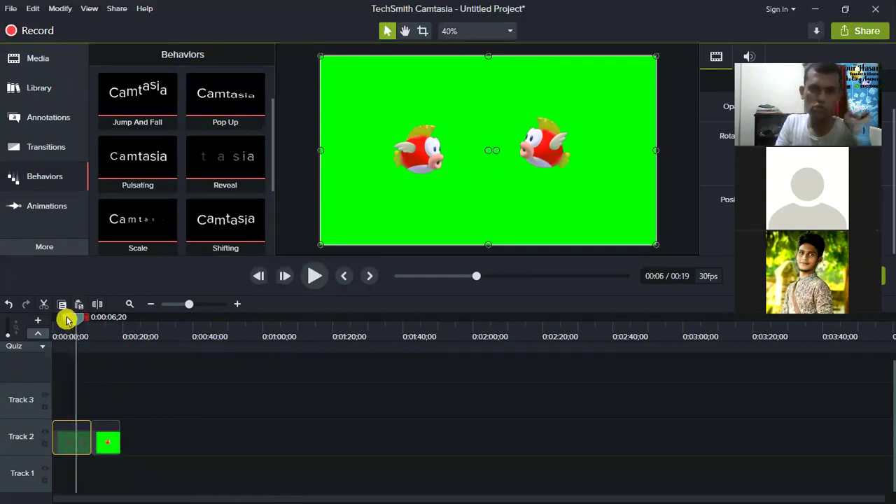
click(238, 305)
click(239, 307)
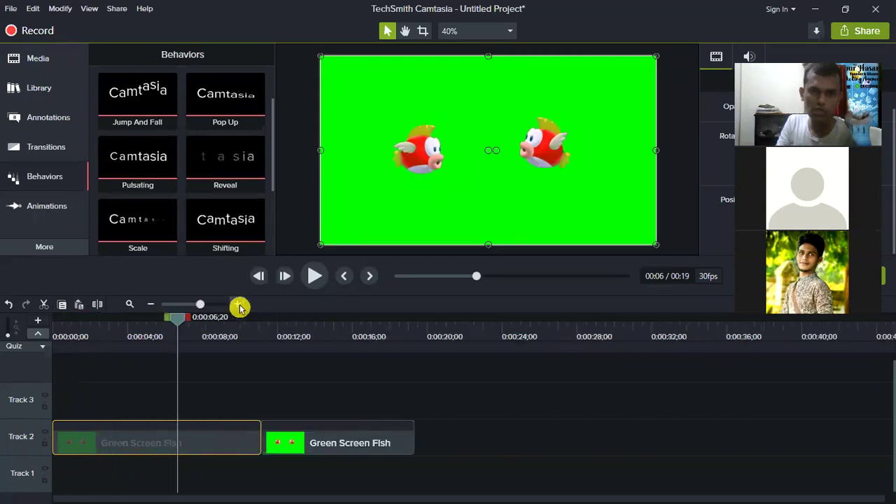
click(239, 307)
click(238, 307)
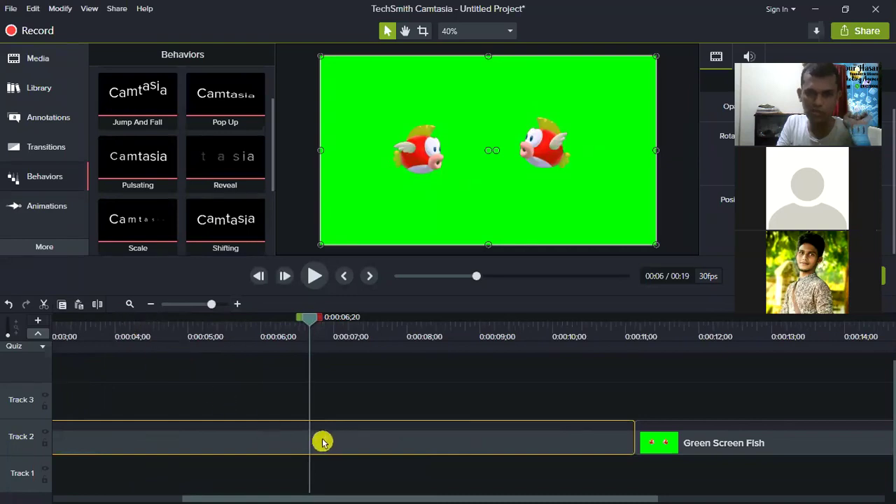
click(97, 305)
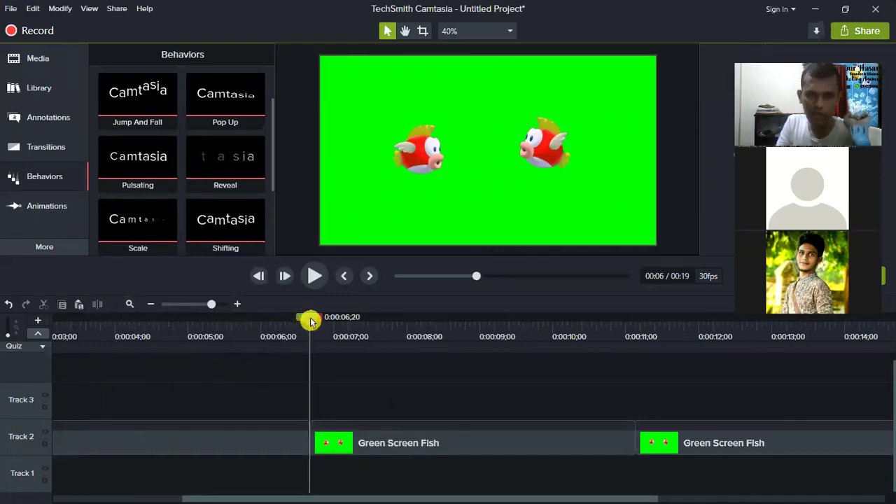
Split the middle Green Screen Fish piece at 0:00:06;22 and move the portion after the cut up to Track 3
mouse_move(311, 321)
mouse_down()
mouse_move(293, 337)
mouse_move(310, 320)
mouse_up()
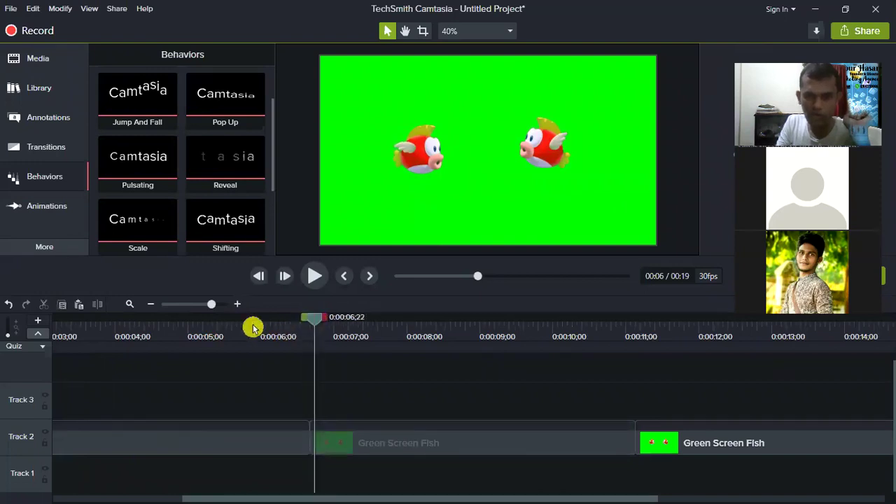
click(386, 444)
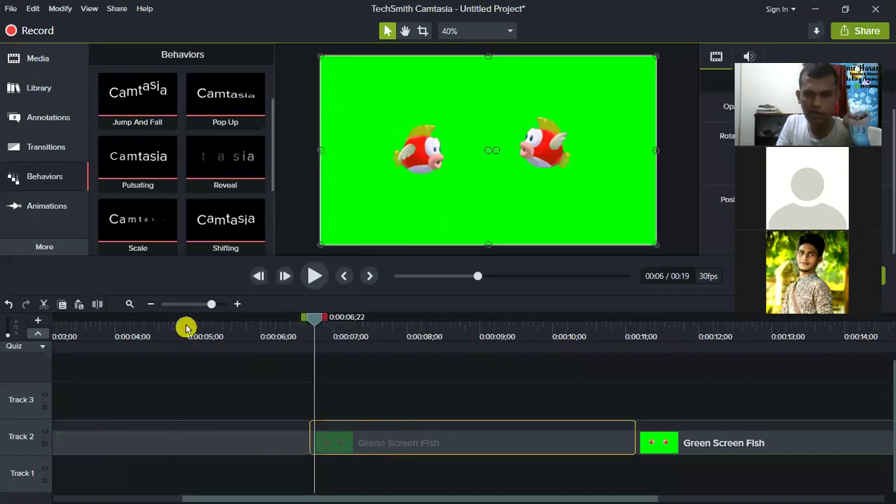
click(103, 311)
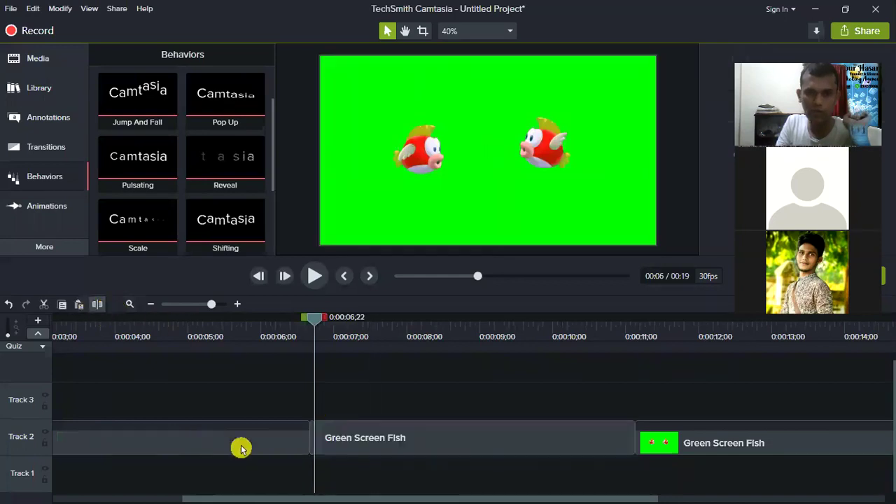
click(412, 449)
drag(531, 432, 536, 406)
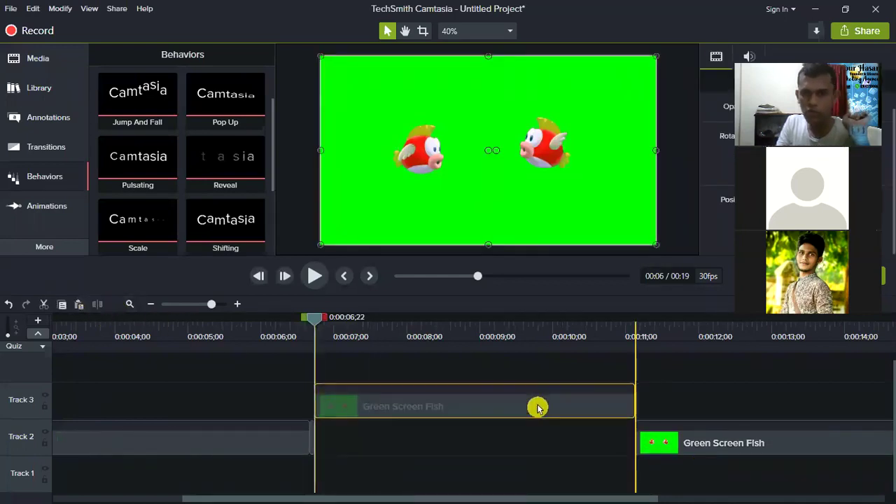
Move the opening Green Screen Fish portion up to Track 3, leaving the thin middle piece on Track 2
drag(266, 437, 247, 406)
click(369, 448)
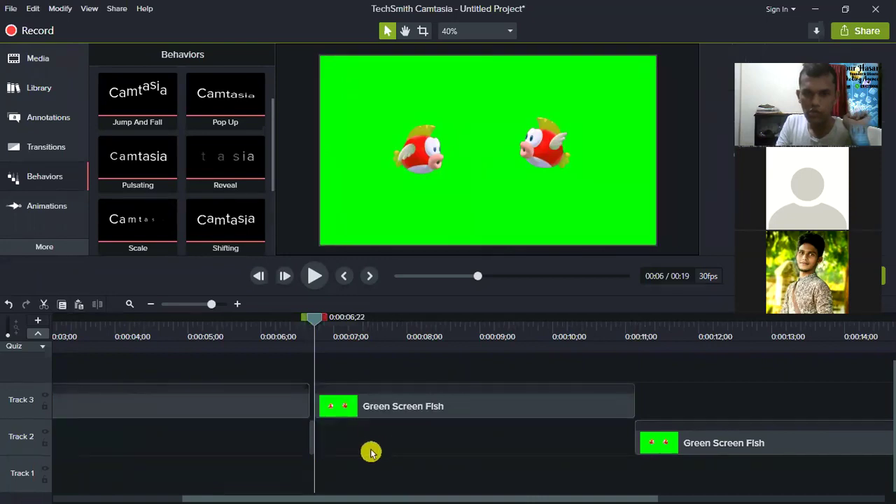
drag(328, 384, 310, 440)
click(308, 440)
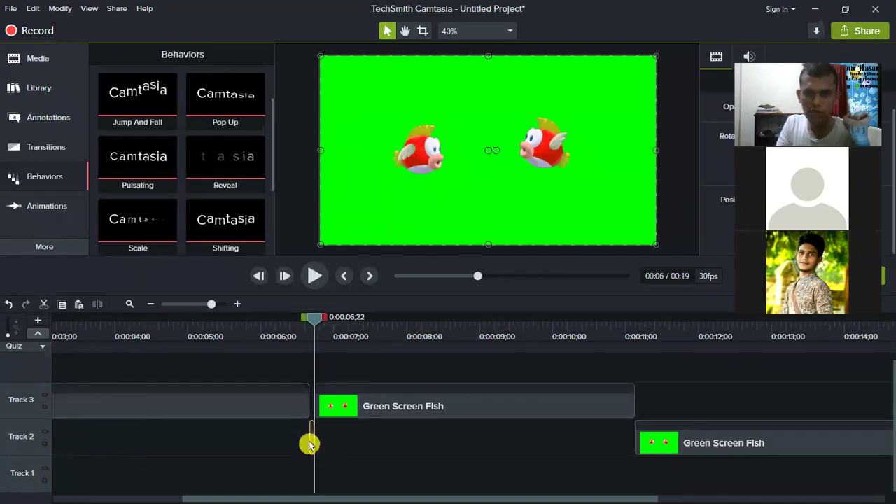
click(259, 451)
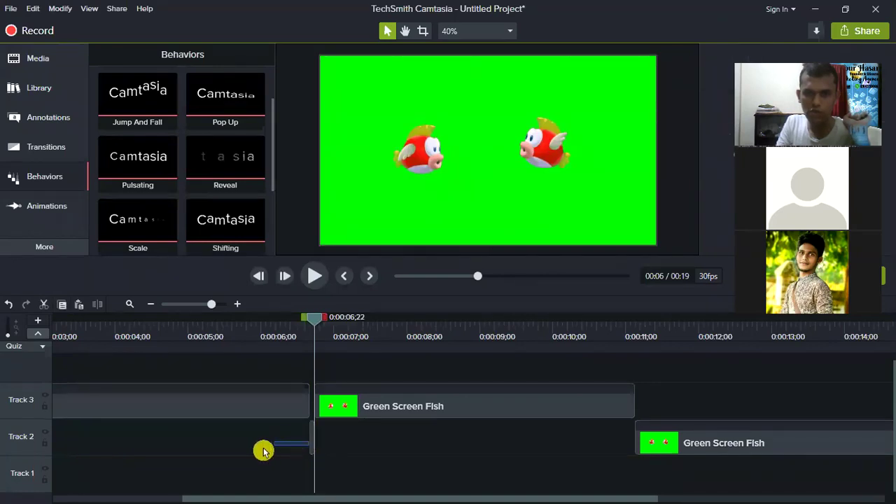
Move the thin middle Green Screen Fish piece earlier on Track 2, away from the playhead
click(236, 306)
click(236, 306)
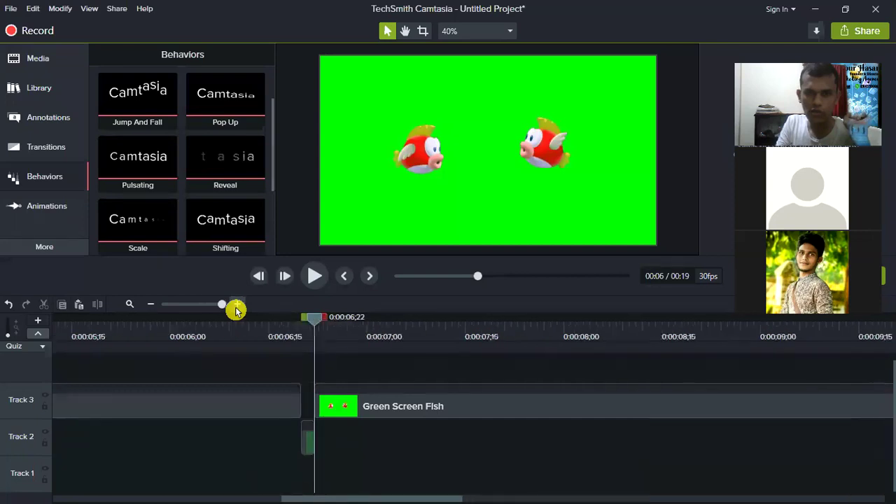
click(310, 449)
drag(250, 449, 240, 444)
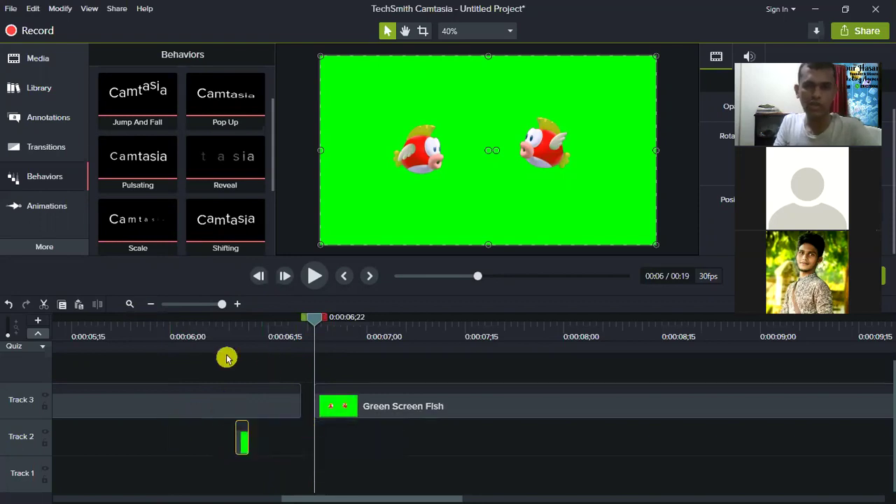
Undo the recent clip edits until a single Green Screen Fish clip remains on Track 2
click(181, 306)
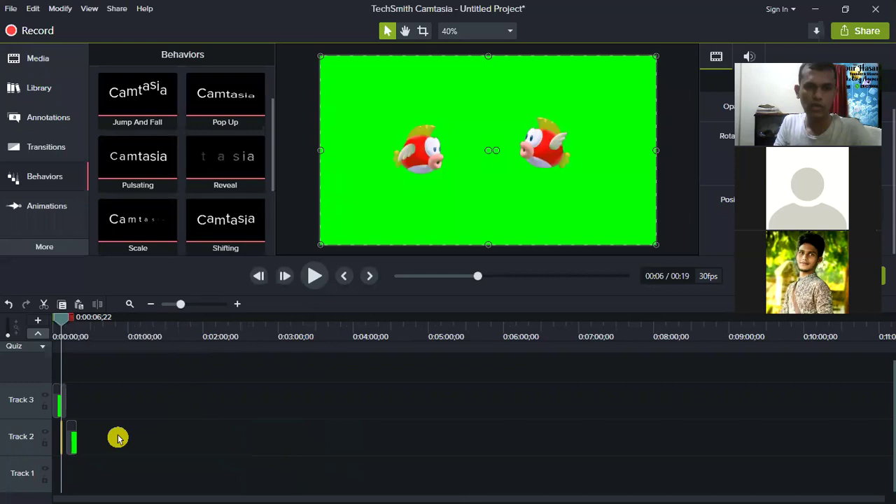
key(ctrl+z)
key(ctrl+z)
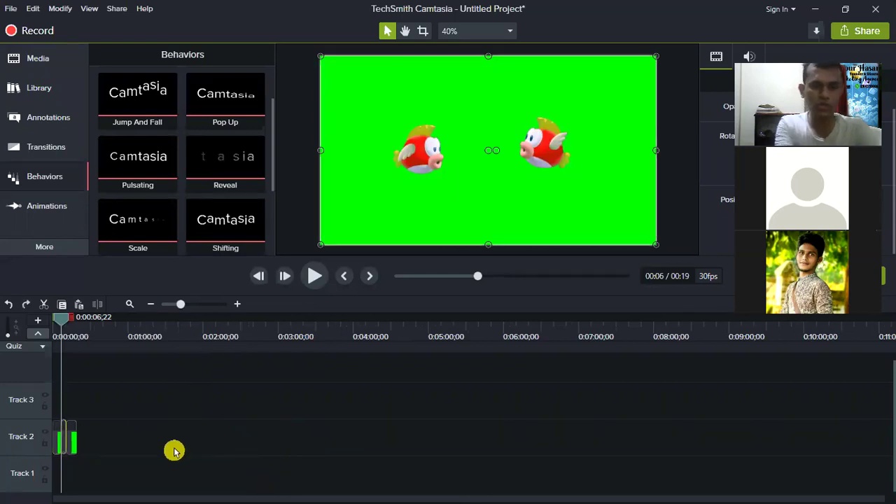
key(ctrl+z)
key(ctrl+z)
key(ctrl+z)
key(ctrl+z)
key(ctrl+z)
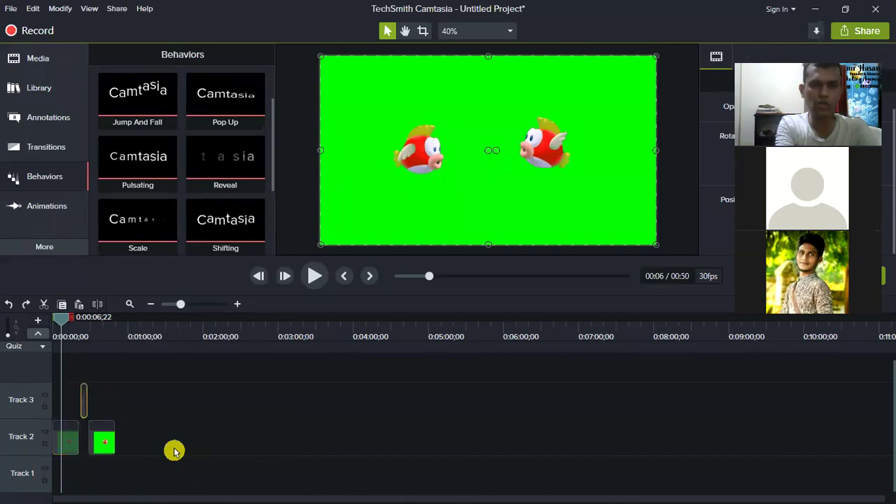
key(ctrl+z)
key(ctrl+z)
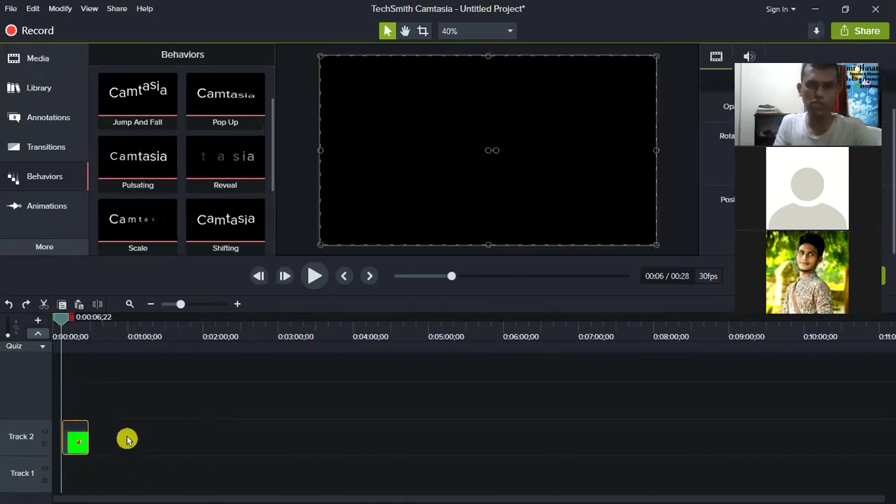
Move the Green Screen Fish clip to the start of Track 2
drag(70, 444, 50, 447)
click(188, 442)
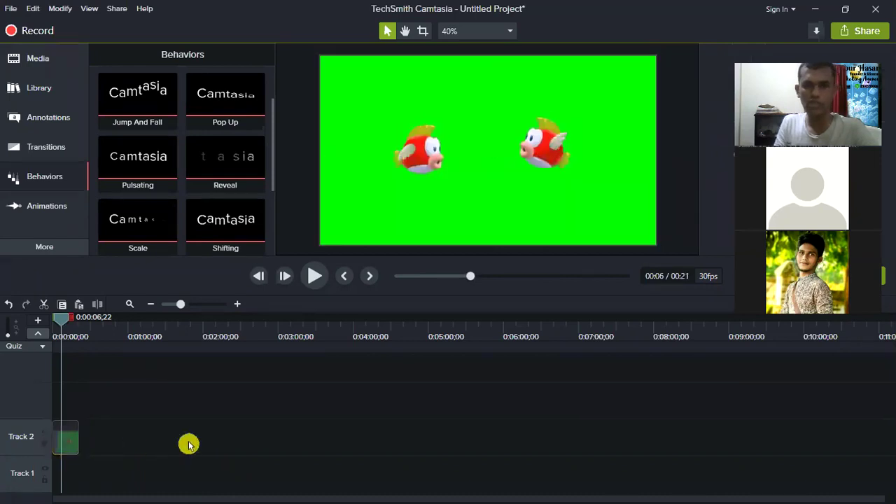
click(236, 306)
click(236, 306)
click(236, 308)
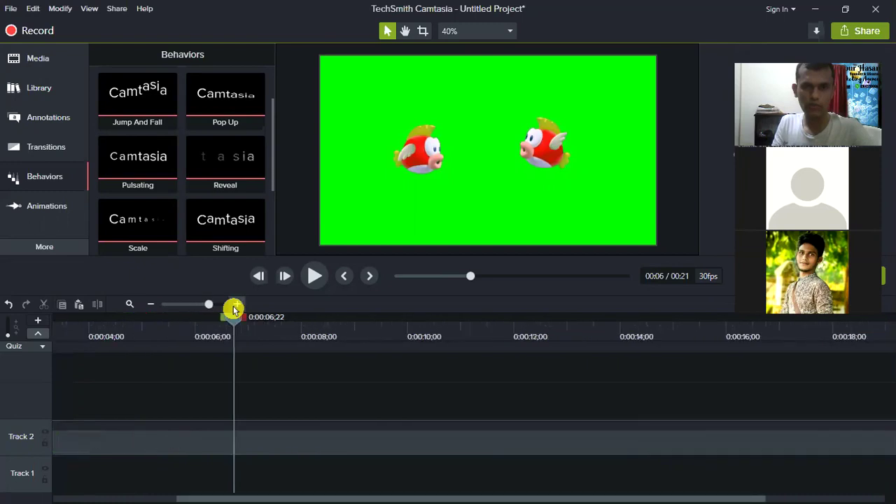
click(152, 307)
click(153, 307)
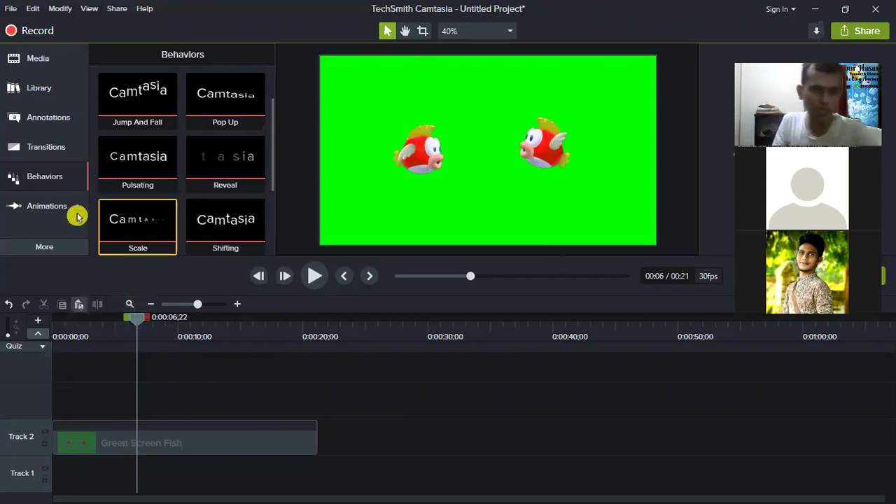
Add the World's fastest talking man video from the Media Bin to the start of Track 3
click(44, 61)
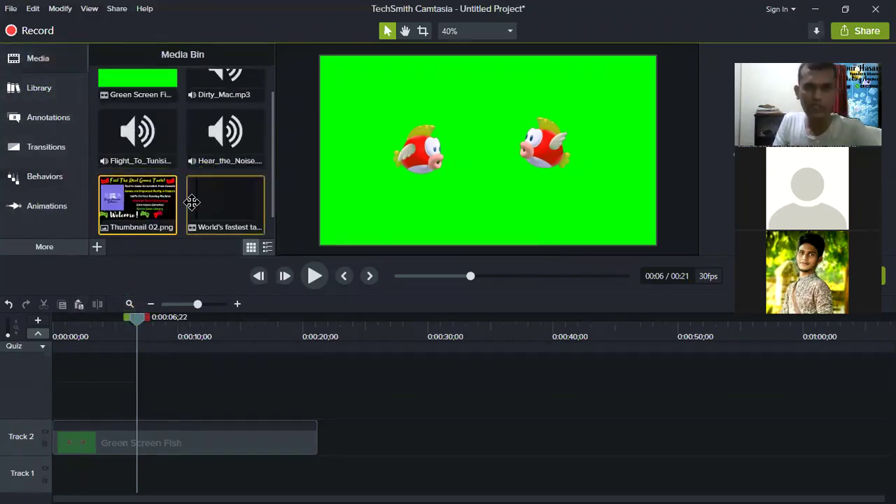
scroll(203, 203, up, 1)
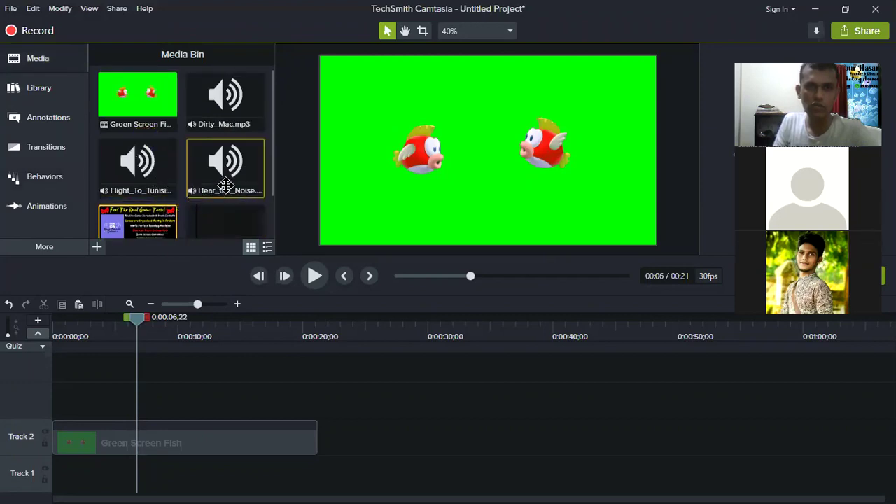
scroll(205, 164, down, 1)
scroll(205, 163, down, 1)
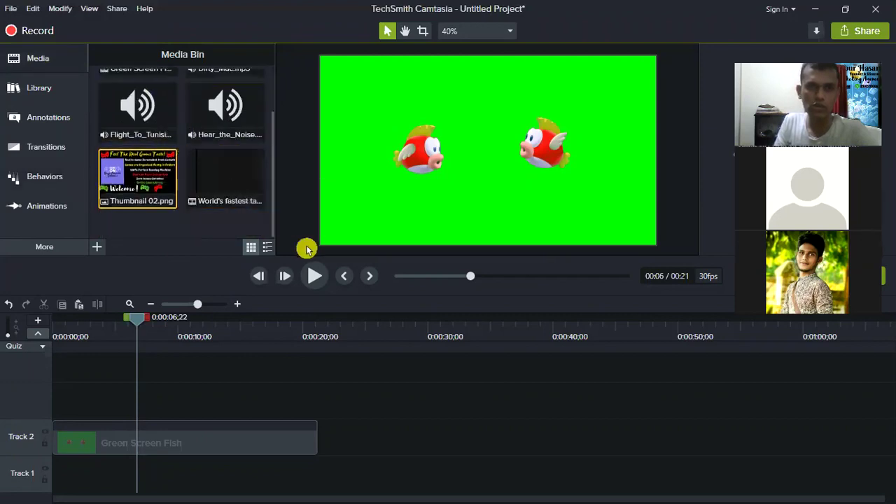
drag(227, 184, 51, 401)
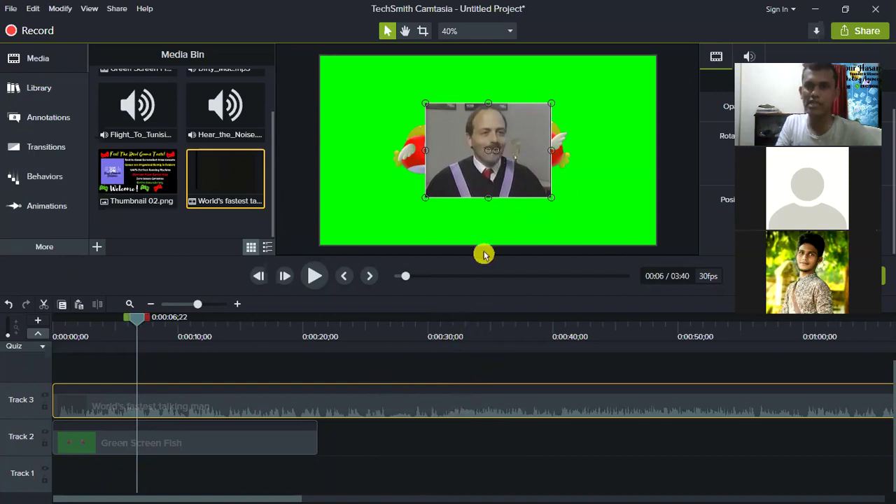
Move the World's fastest talking man clip down to Track 1, beneath the Green Screen Fish clip
click(238, 440)
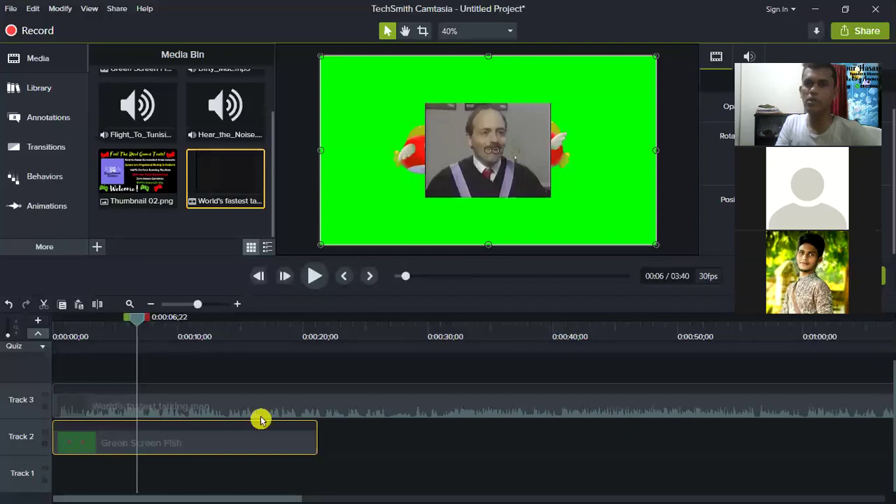
click(233, 406)
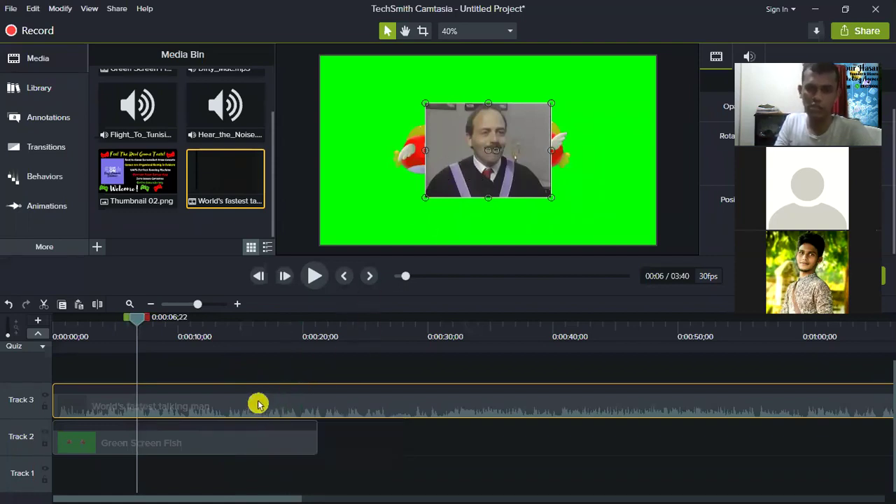
drag(233, 412, 226, 494)
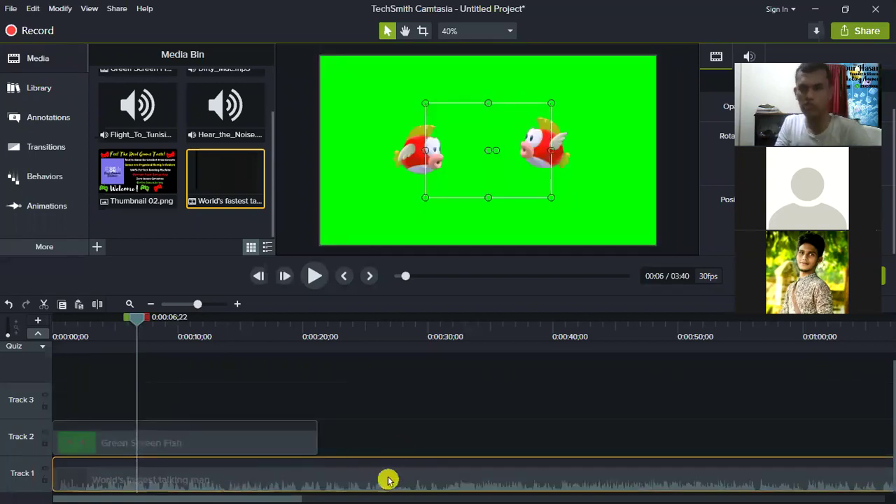
Move the Green Screen Fish clip up and left on the canvas to uncover the video beneath it
click(204, 439)
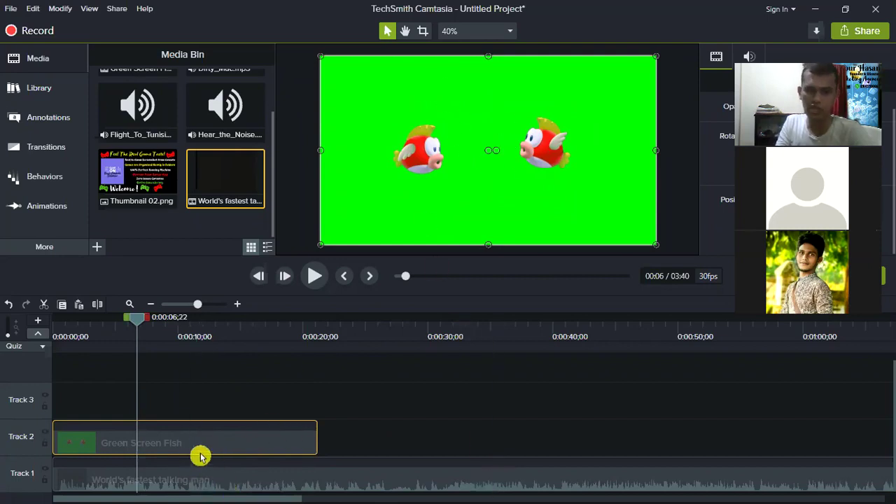
drag(480, 172, 380, 60)
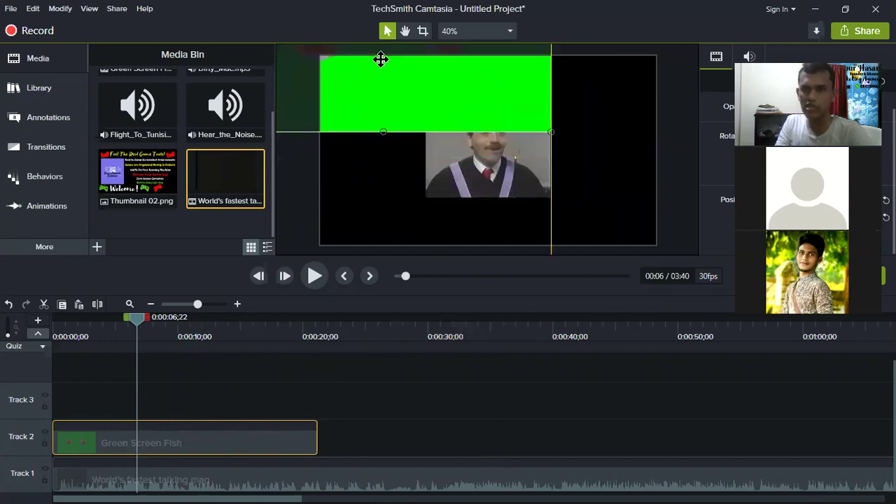
drag(483, 94, 462, 47)
Enlarge the World's fastest talking man video on the canvas to span its full width and center it
click(470, 145)
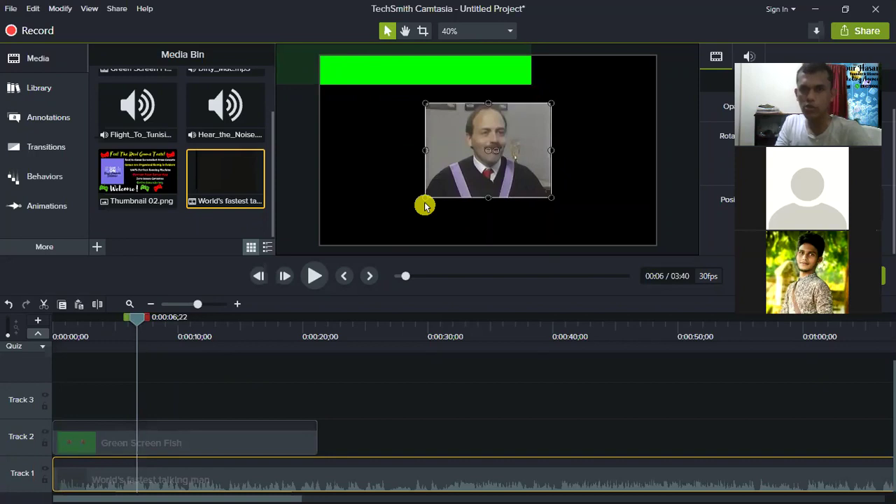
drag(426, 198, 321, 211)
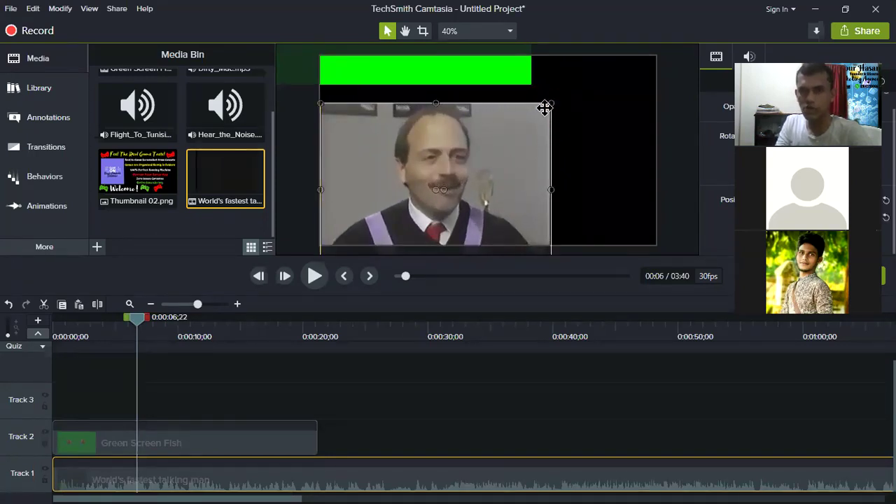
drag(551, 102, 595, 66)
key(ctrl+z)
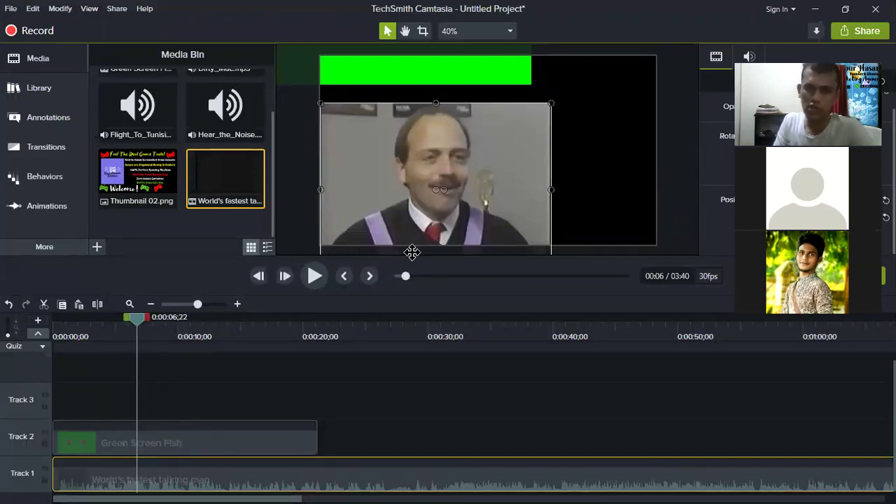
drag(552, 100, 655, 80)
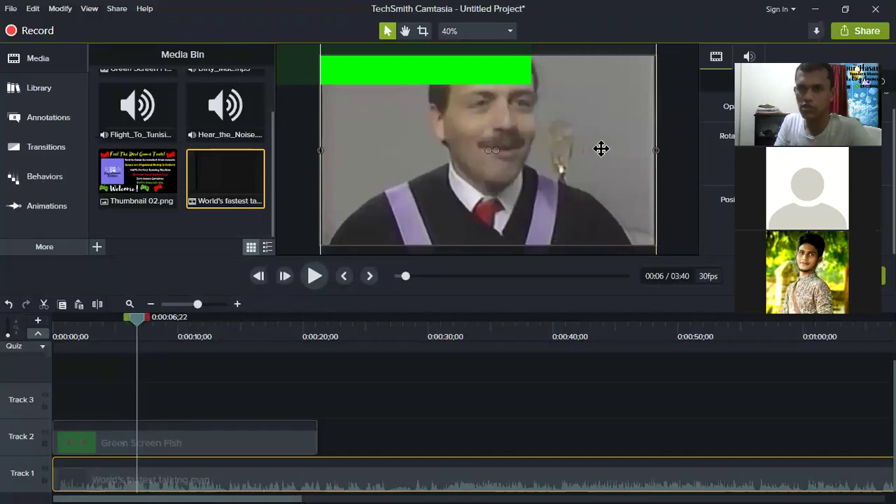
mouse_move(579, 148)
mouse_down()
mouse_move(579, 168)
mouse_move(582, 151)
mouse_up()
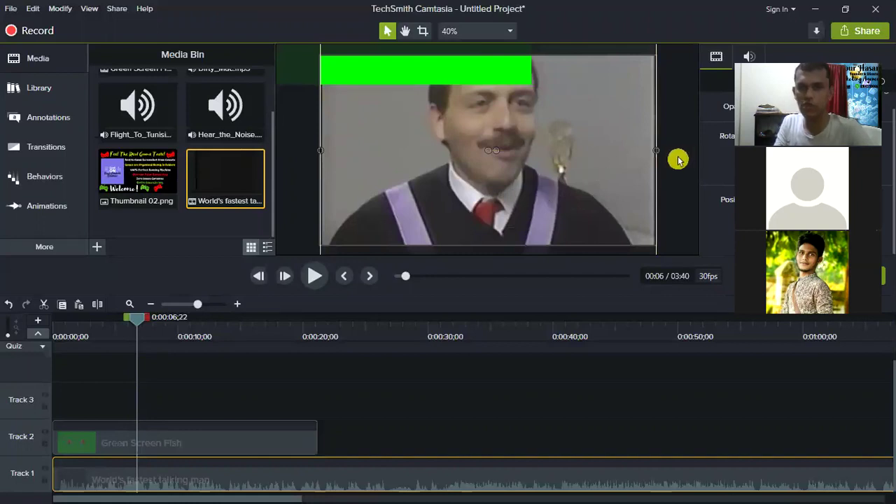
Move the Green Screen Fish clip back over the whole canvas and place the playhead at 0:00:15;12
click(451, 77)
drag(450, 76, 575, 240)
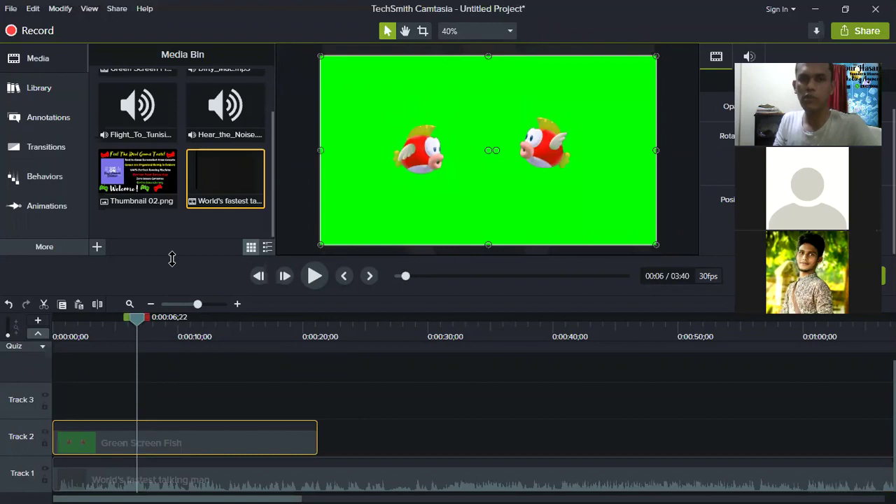
drag(141, 324, 247, 376)
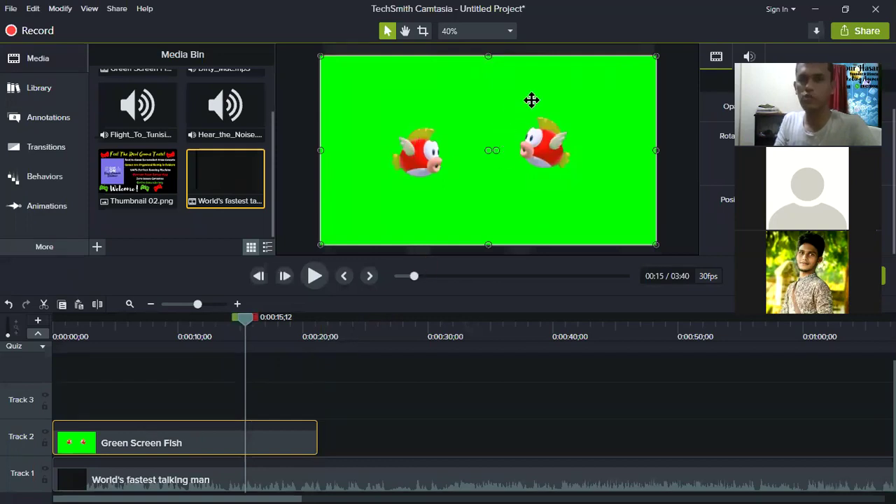
Apply the Remove a Color visual effect to the Green Screen Fish clip's green background, and move the playhead to 0:00:33;26
right_click(588, 83)
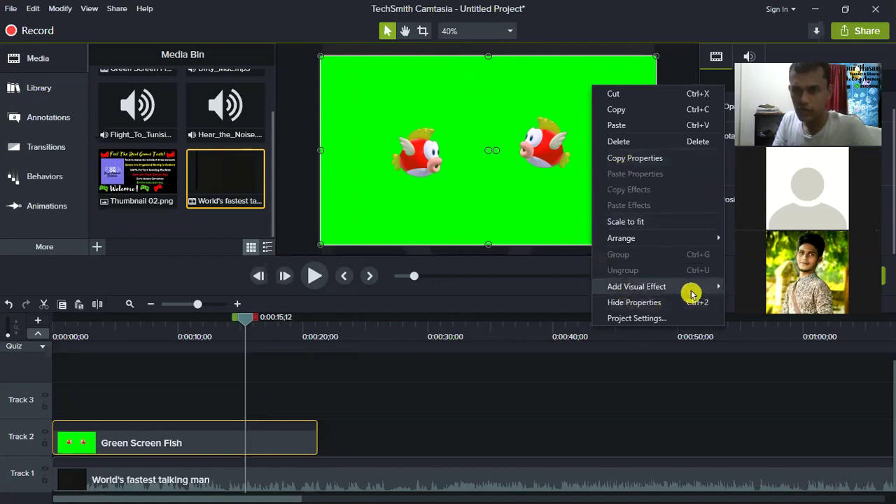
mouse_move(691, 292)
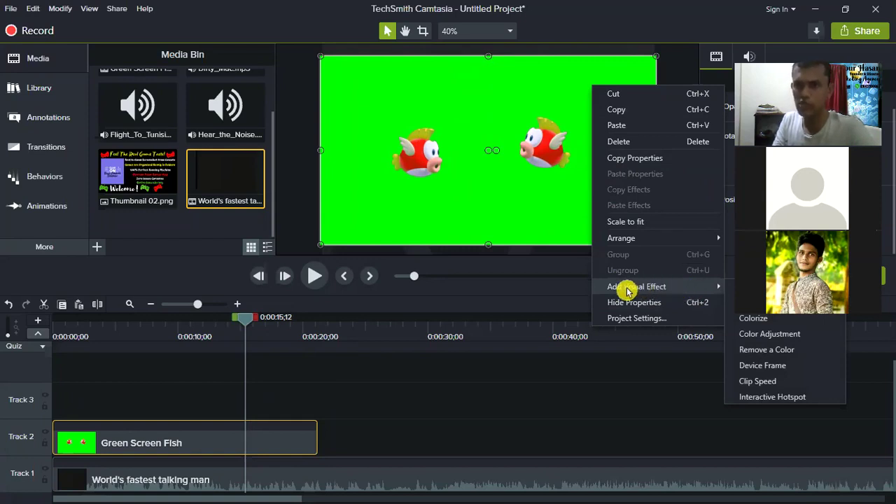
click(361, 107)
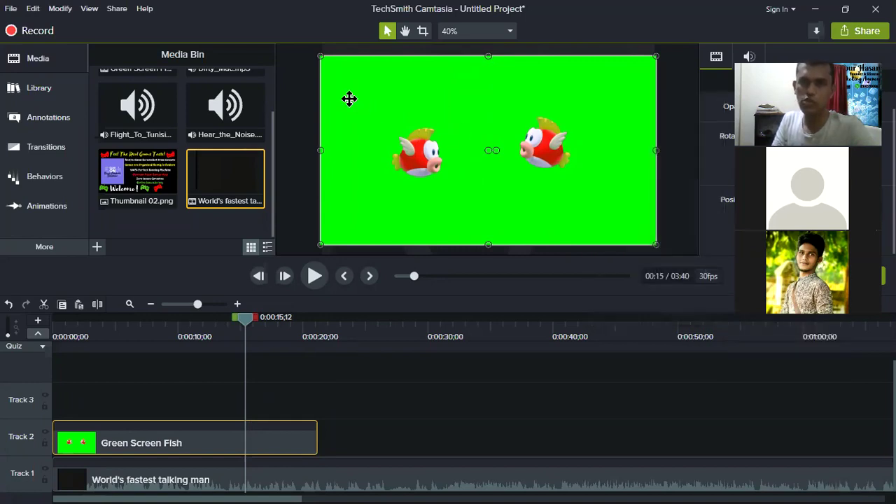
right_click(351, 96)
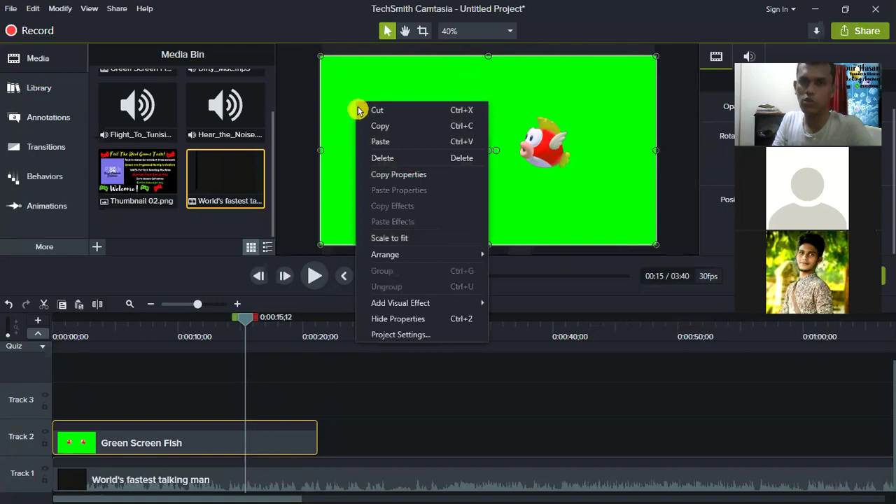
mouse_move(426, 310)
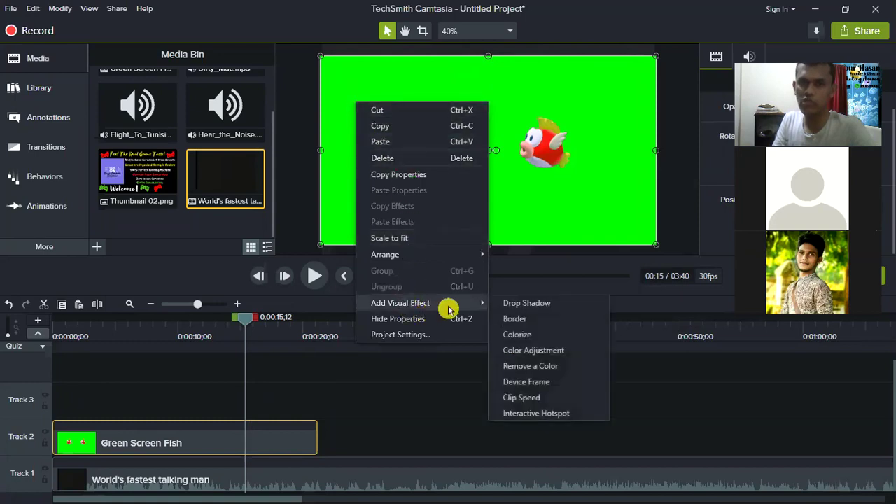
click(568, 375)
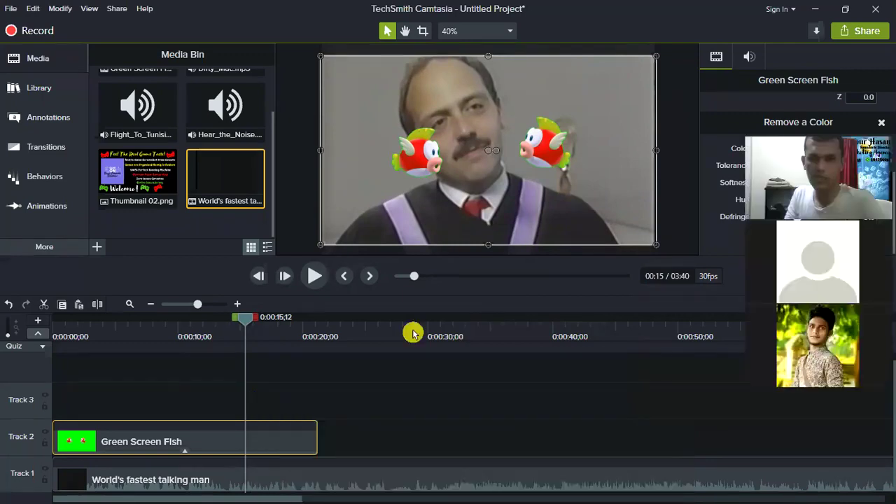
click(480, 335)
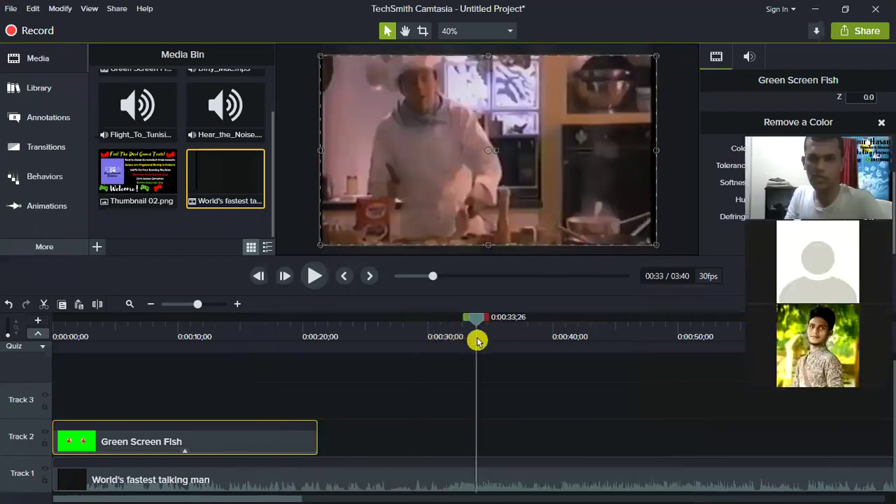
Place the playhead at 0:00:10;27, where both clips overlap, and inspect the properties of the fish and talking man clips
click(519, 478)
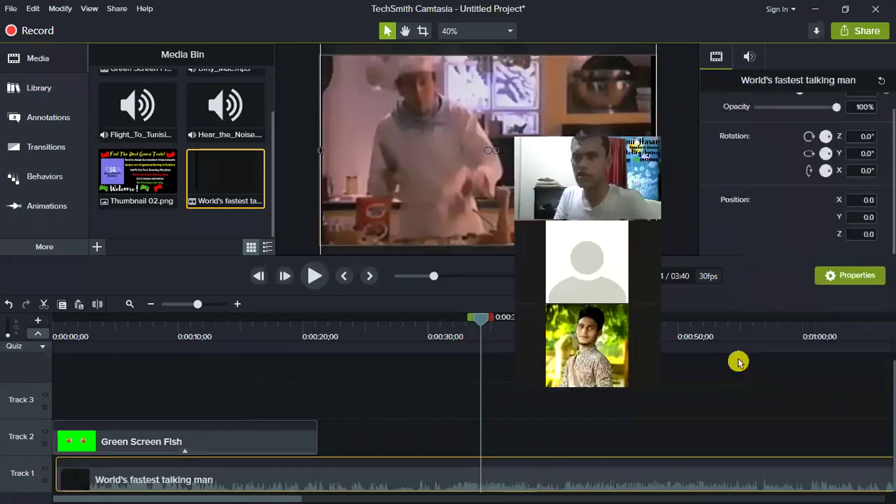
drag(482, 319, 190, 326)
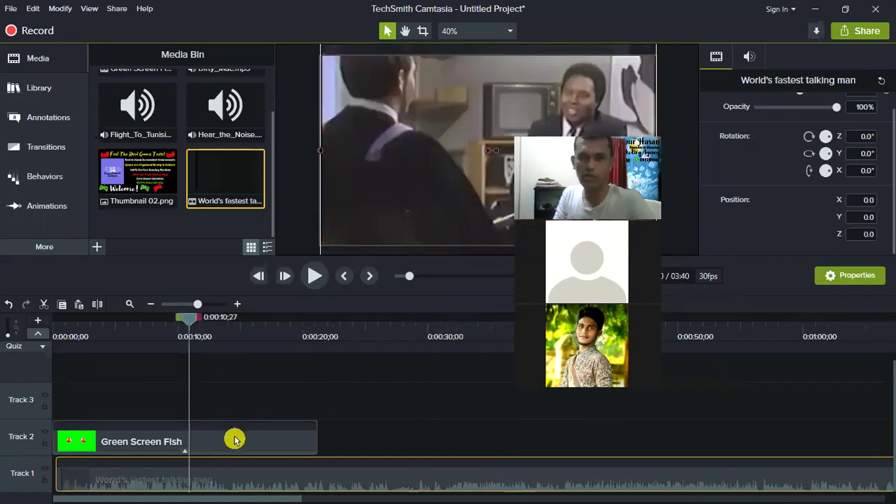
click(235, 440)
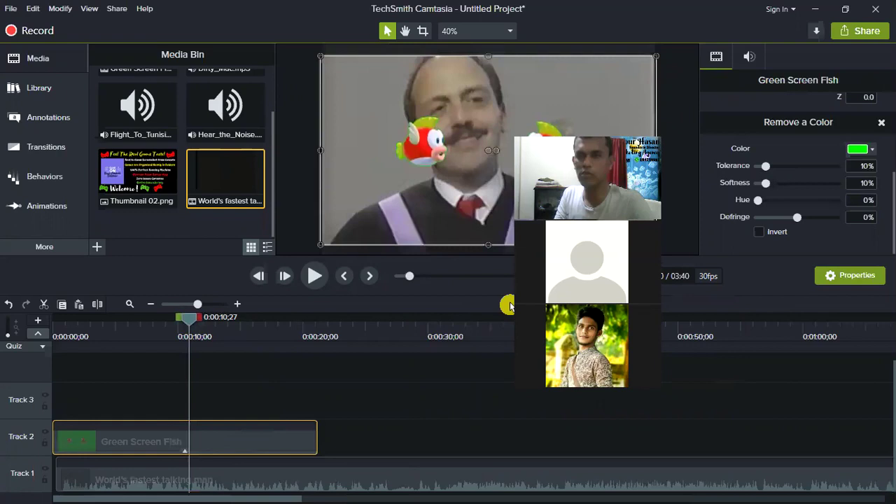
click(445, 480)
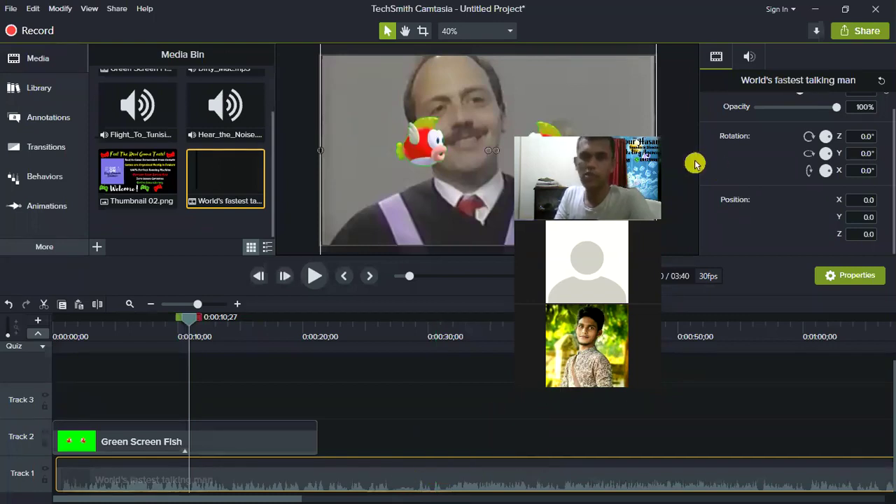
Shrink the Green Screen Fish clip to about half size and position it at the lower right of the canvas
click(248, 442)
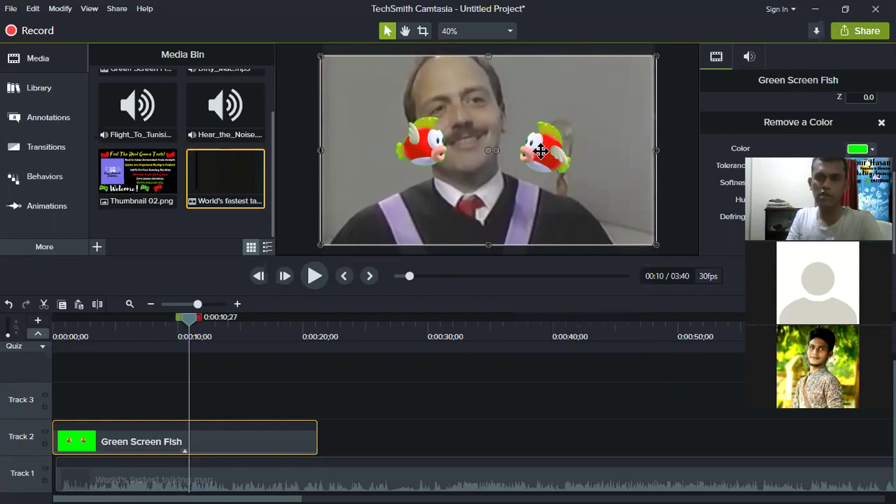
drag(316, 56, 585, 152)
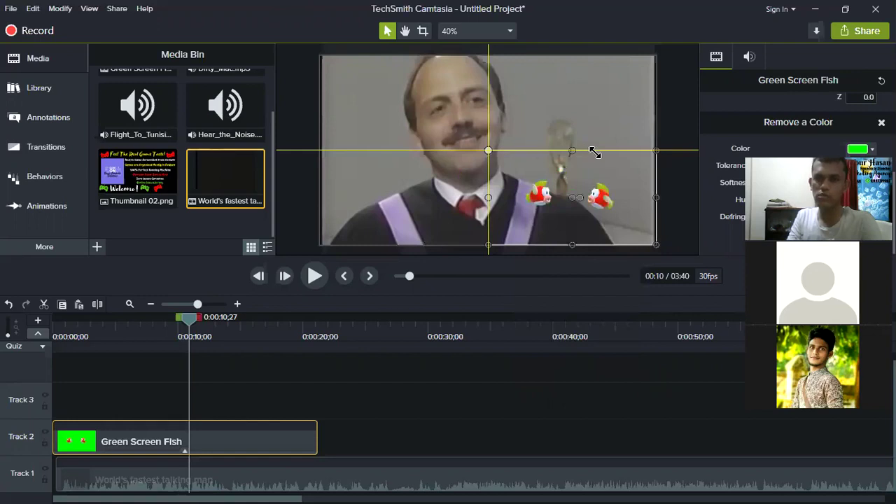
drag(615, 154, 623, 160)
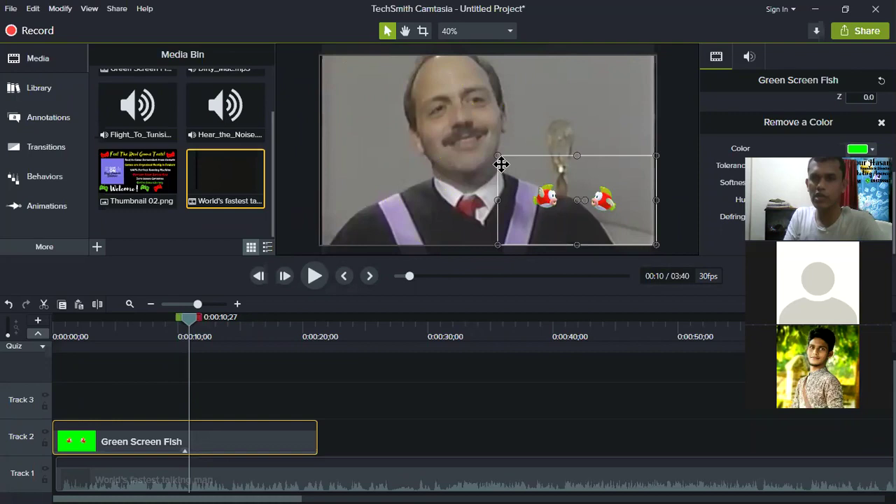
drag(517, 162, 605, 150)
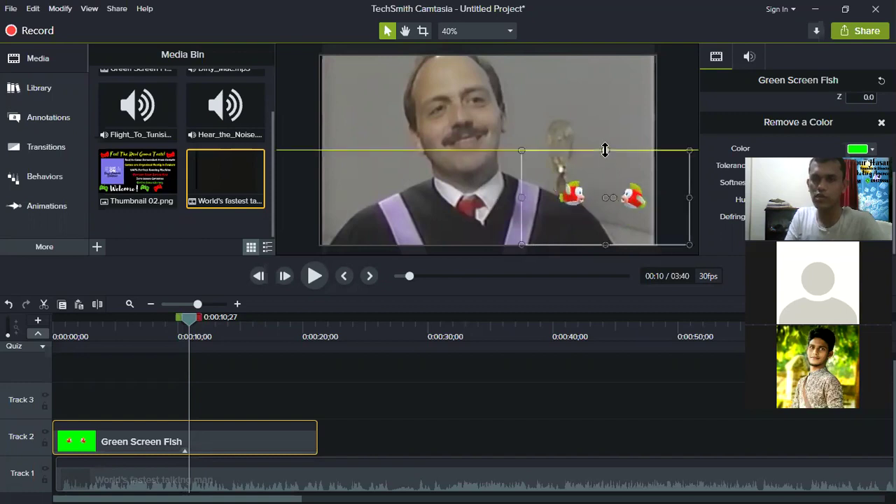
click(624, 182)
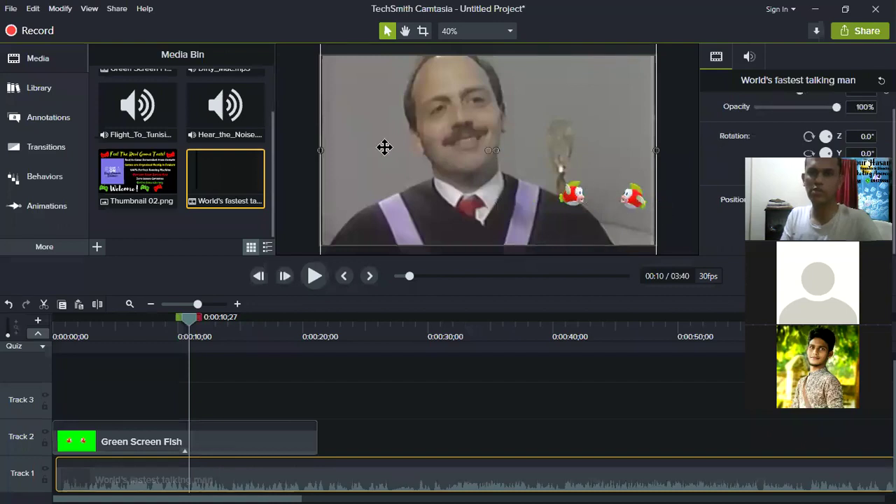
Preview the fish overlay by playing the timeline from the start to 0:00:09;23
drag(190, 315, 166, 319)
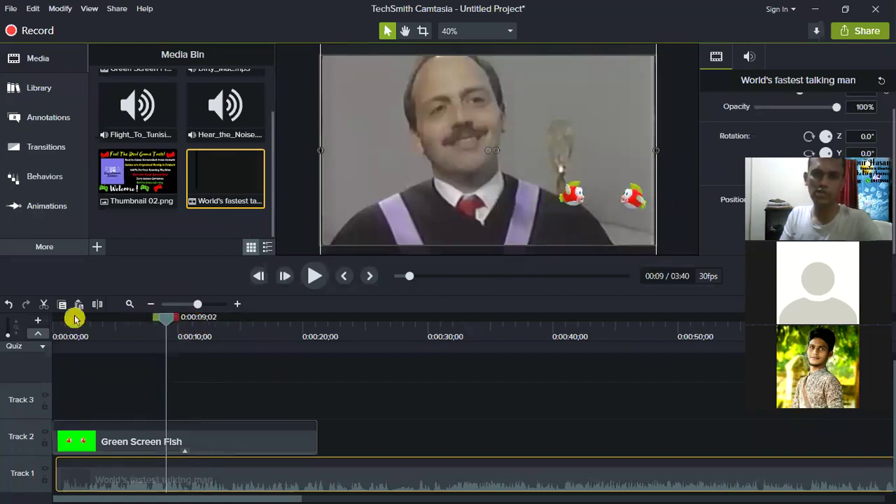
drag(75, 319, 36, 321)
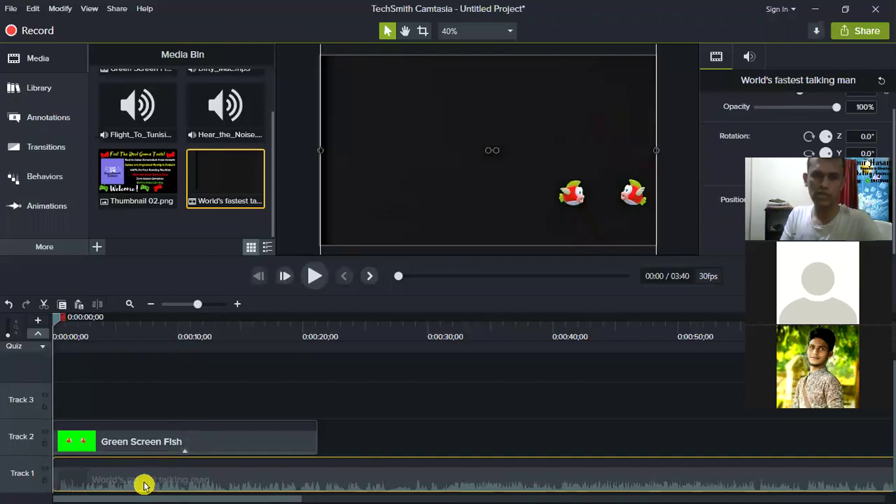
click(316, 276)
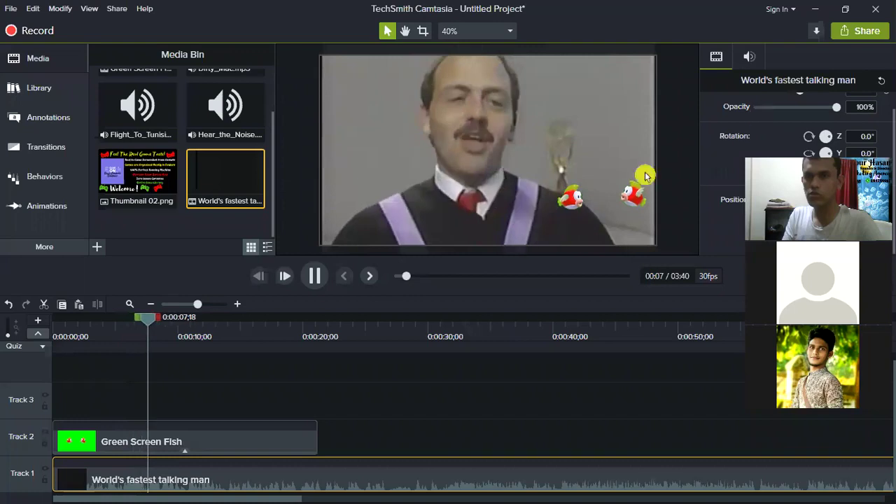
click(315, 275)
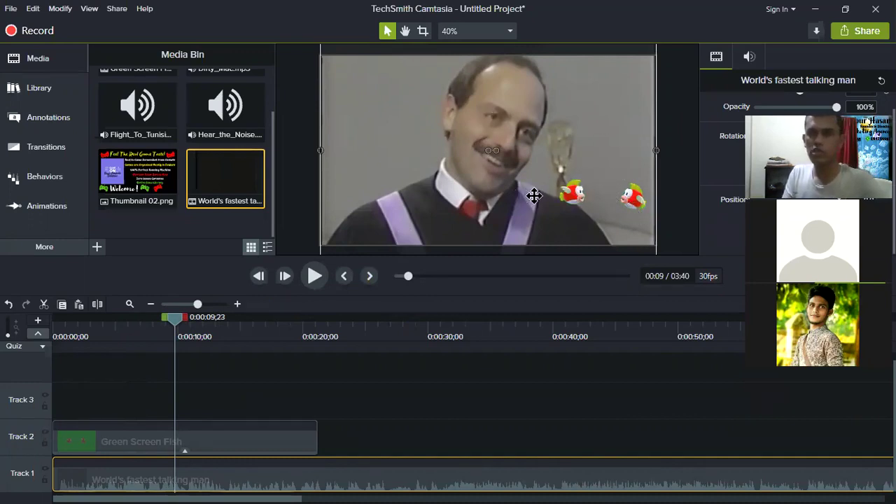
Try the Color Adjustment visual effect on the World's fastest talking man video
right_click(428, 110)
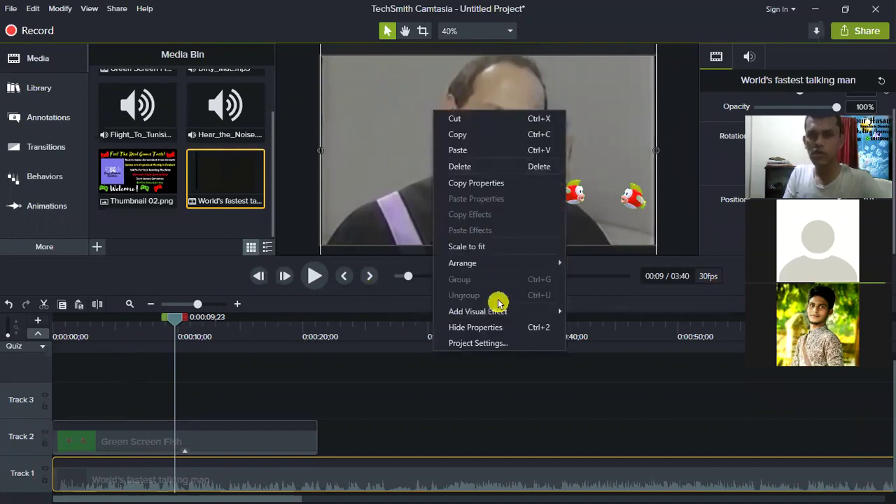
mouse_move(526, 316)
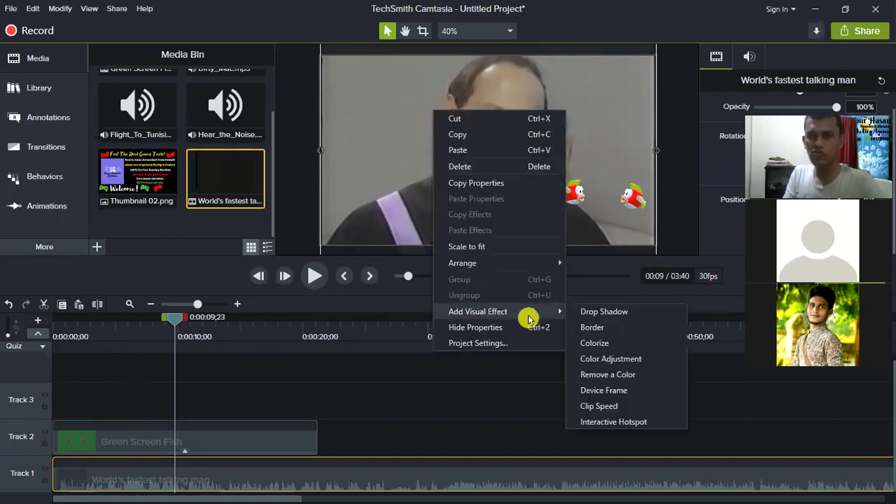
click(666, 359)
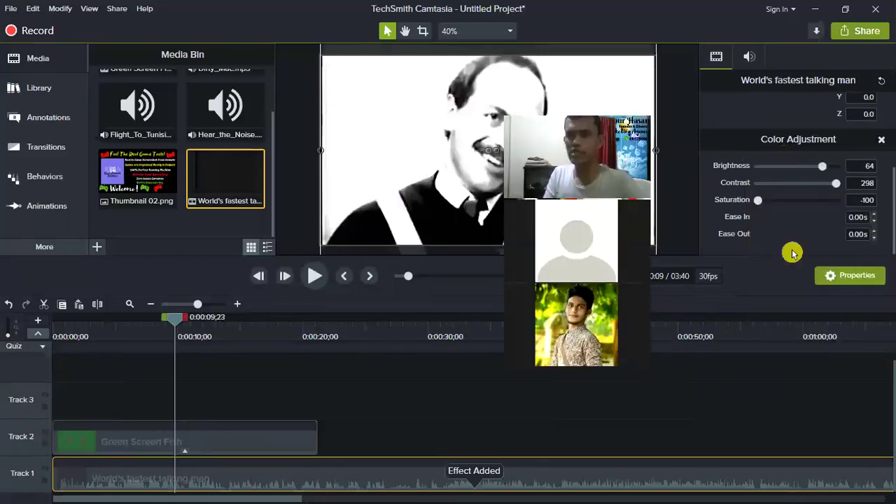
click(290, 372)
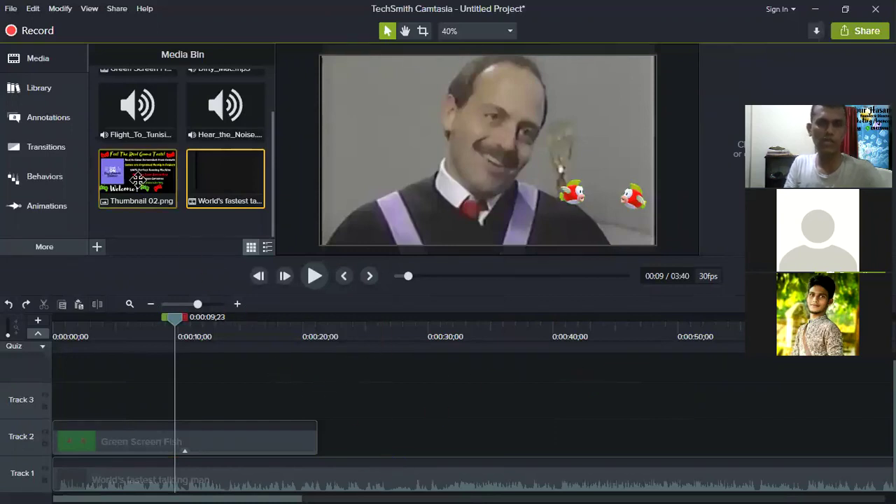
Add Thumbnail 02.png to Track 3 starting at 0:00:07;15 and play the timeline from the start to 0:00:09;26
drag(139, 179, 151, 414)
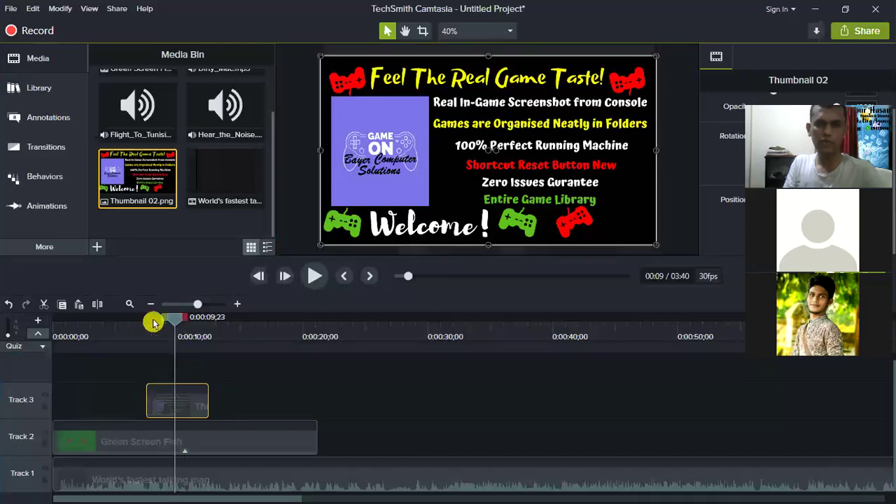
drag(153, 323, 16, 326)
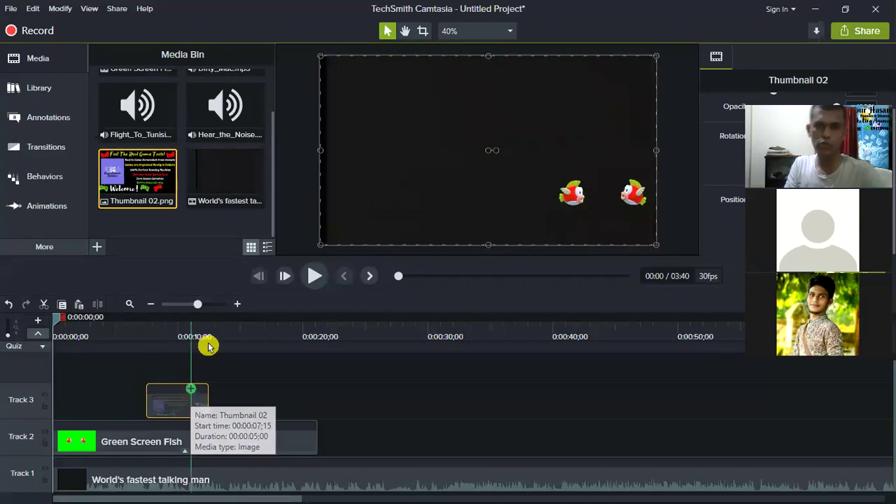
click(316, 276)
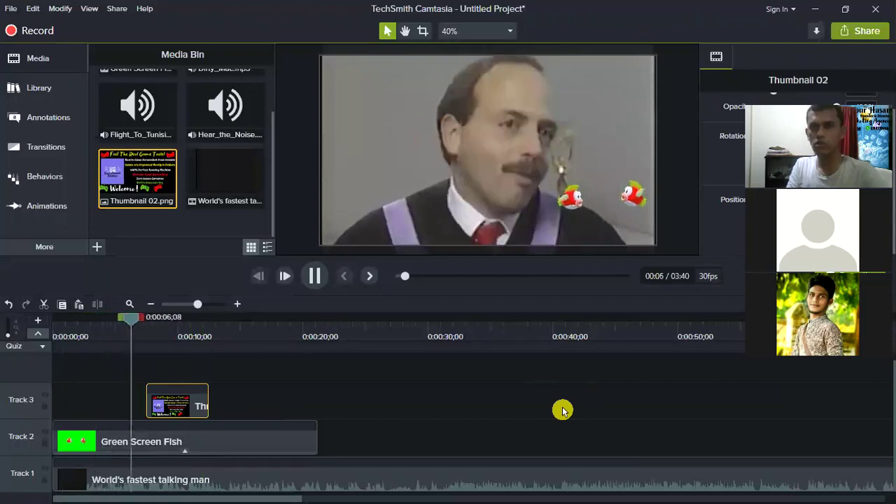
click(317, 278)
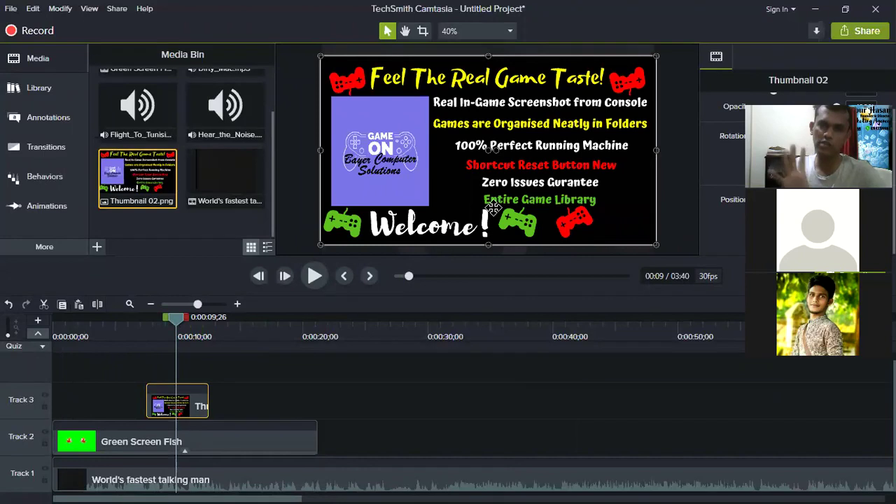
Split the Green Screen Fish and World's fastest talking man clips at 0:00:09;26
drag(208, 421, 195, 404)
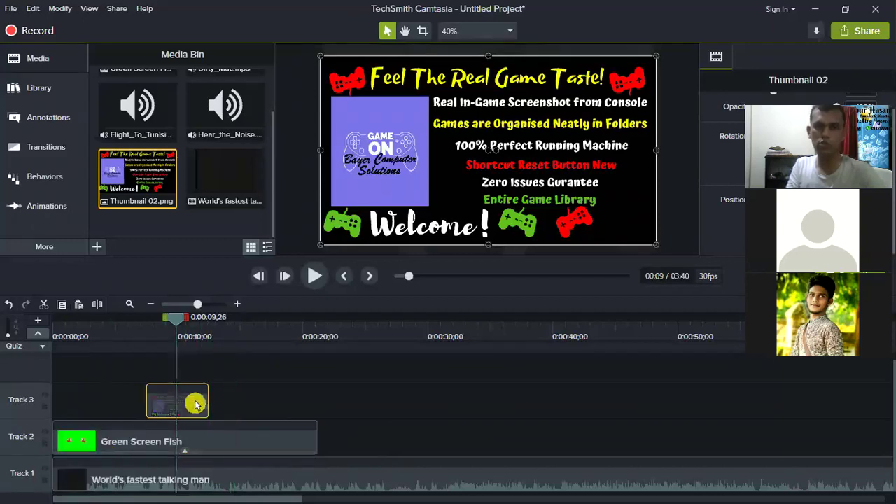
click(140, 443)
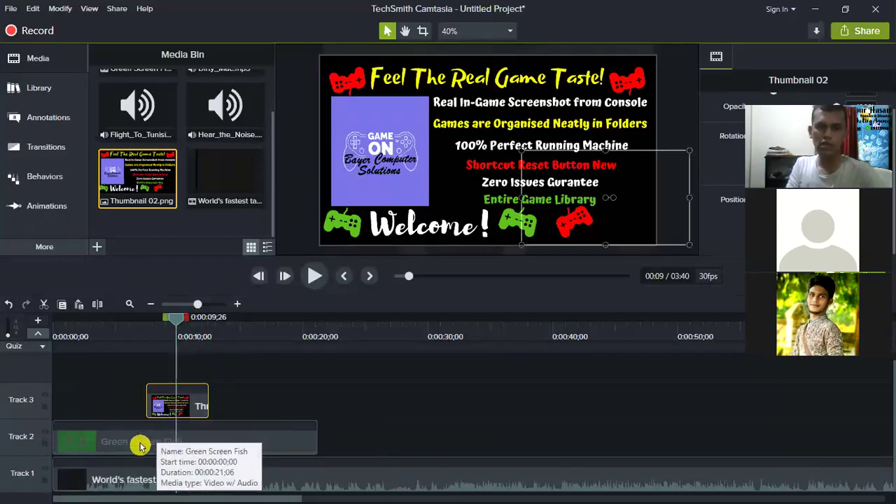
click(100, 306)
click(160, 481)
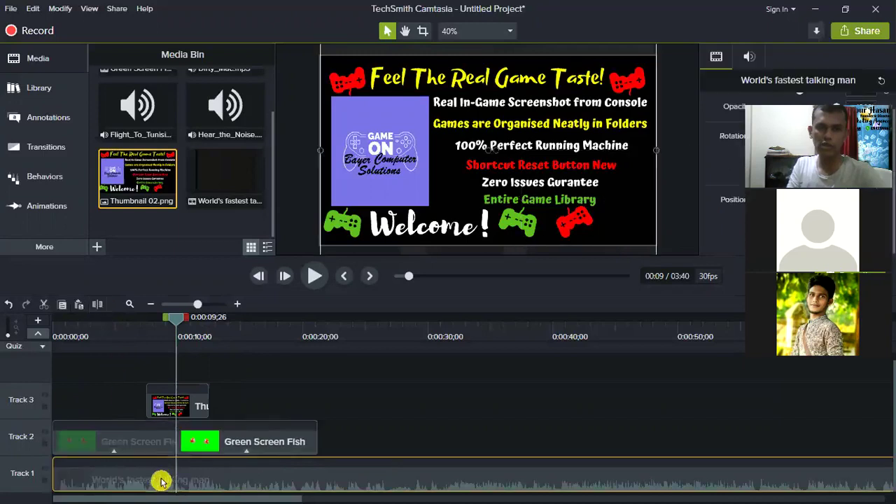
click(100, 306)
Shift the second halves of the Green Screen Fish and World's fastest talking man clips together about 7 seconds later, leaving a gap
drag(366, 490, 300, 440)
click(301, 440)
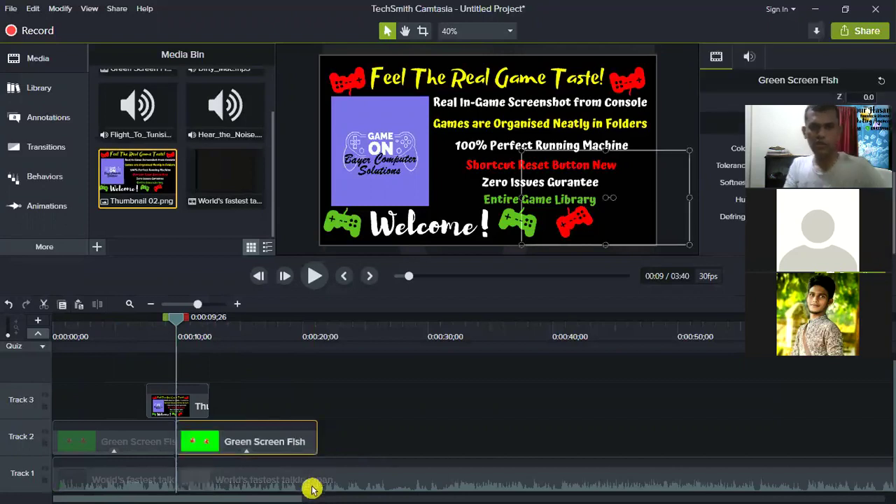
ctrl+click(293, 482)
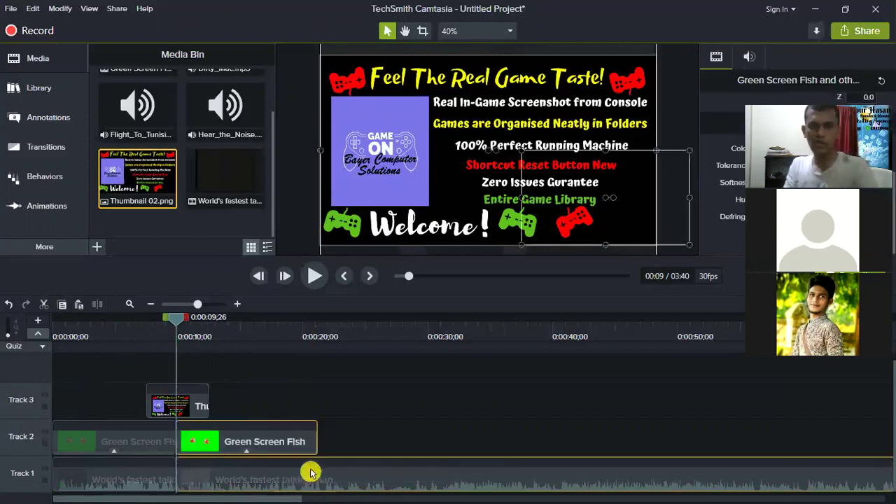
drag(298, 452, 395, 458)
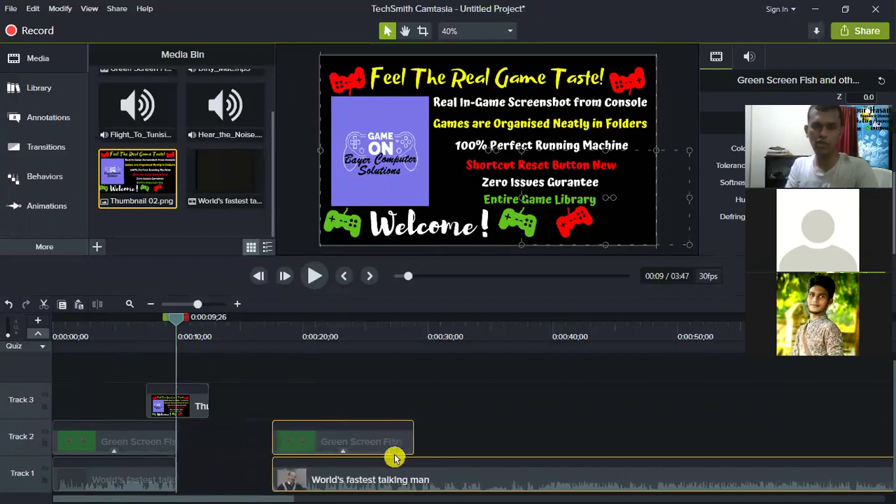